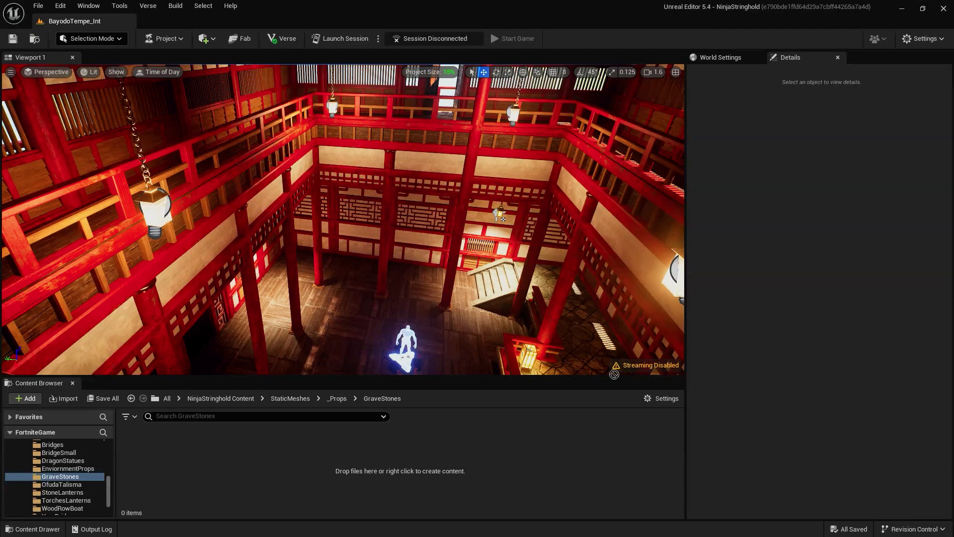
- Import the gravestone FBX files into the GraveStones folder with Generate Missing Collision enabled and Gdr_BaseSurface_MasMAT as the base material
{"action": "left_click_drag", "start_coordinate": [615, 374], "coordinate": [502, 440]}
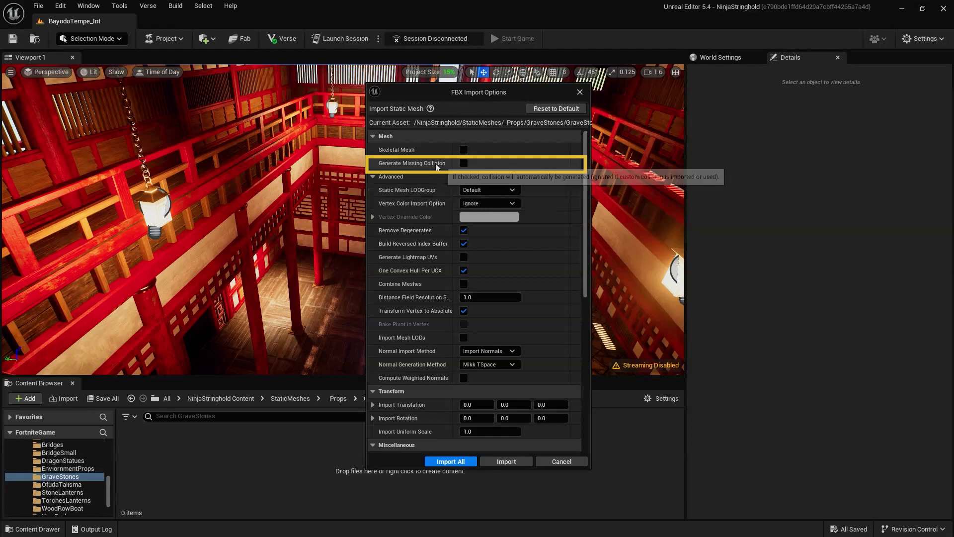
{"action": "left_click", "coordinate": [463, 164]}
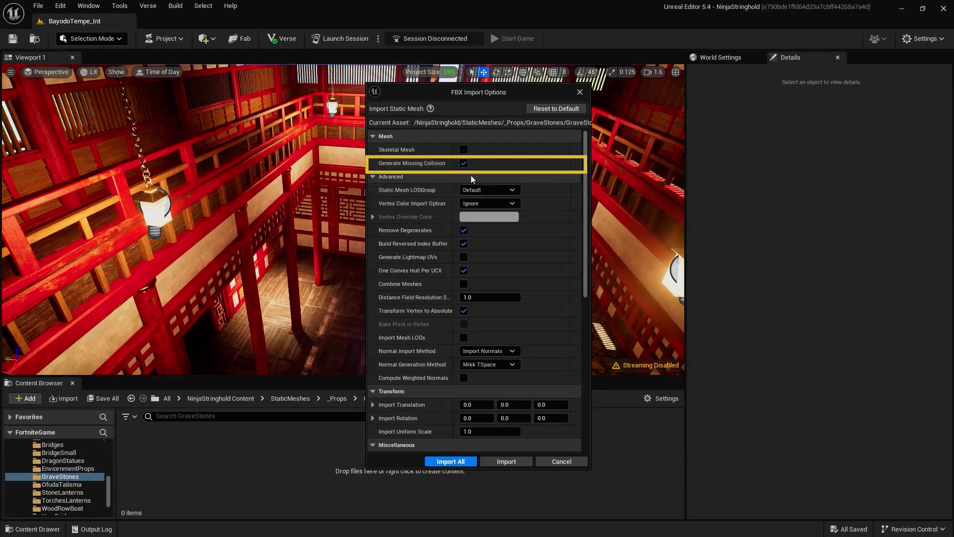
{"action": "left_click_drag", "start_coordinate": [586, 243], "coordinate": [576, 395]}
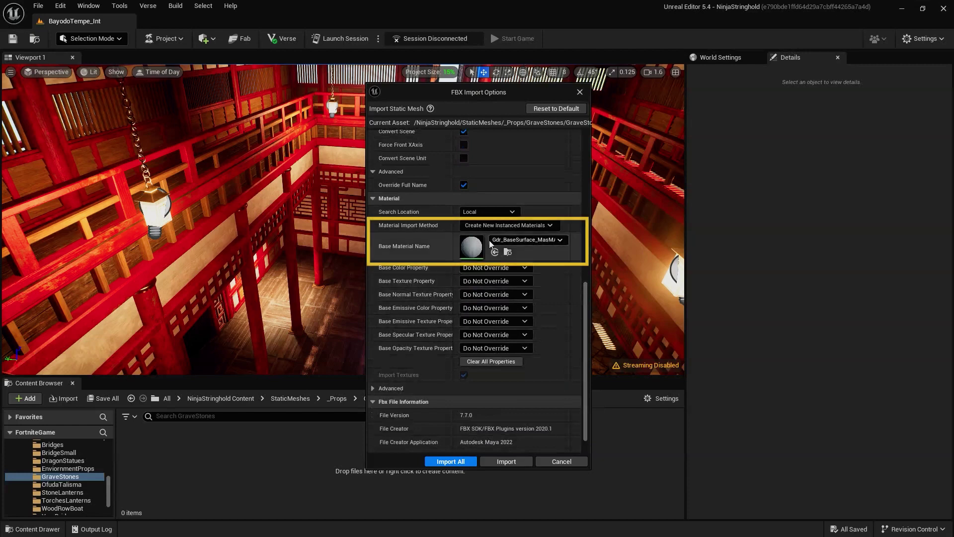
{"action": "left_click", "coordinate": [514, 240]}
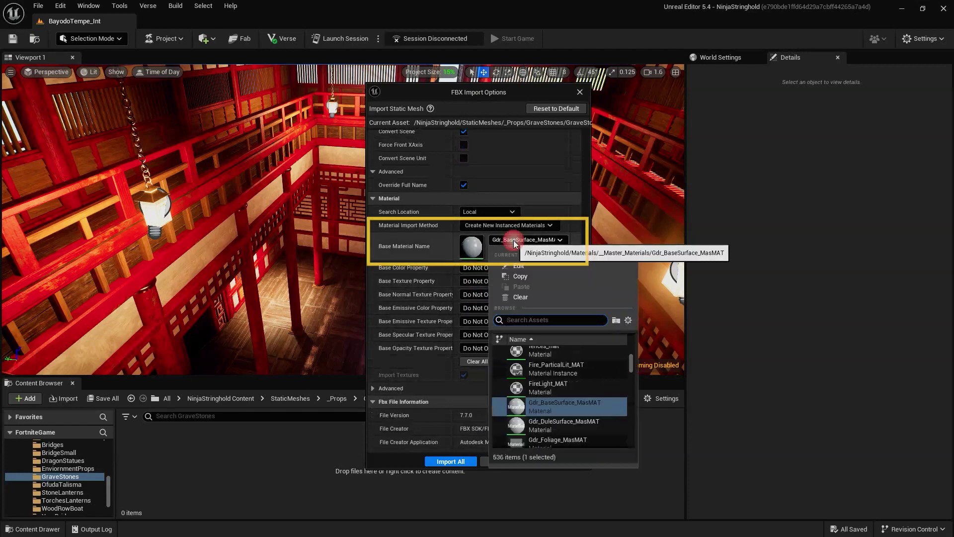
{"action": "left_click", "coordinate": [542, 410]}
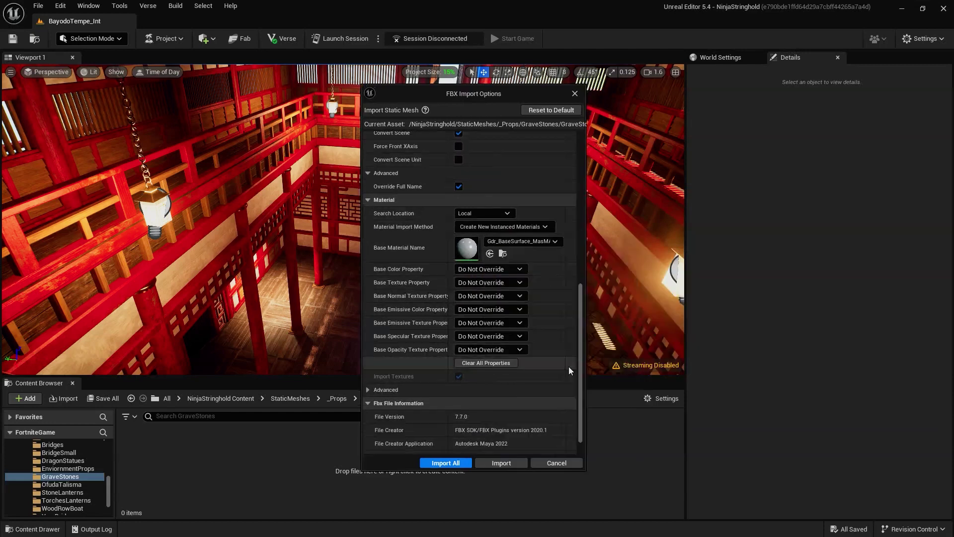
{"action": "left_click", "coordinate": [455, 463]}
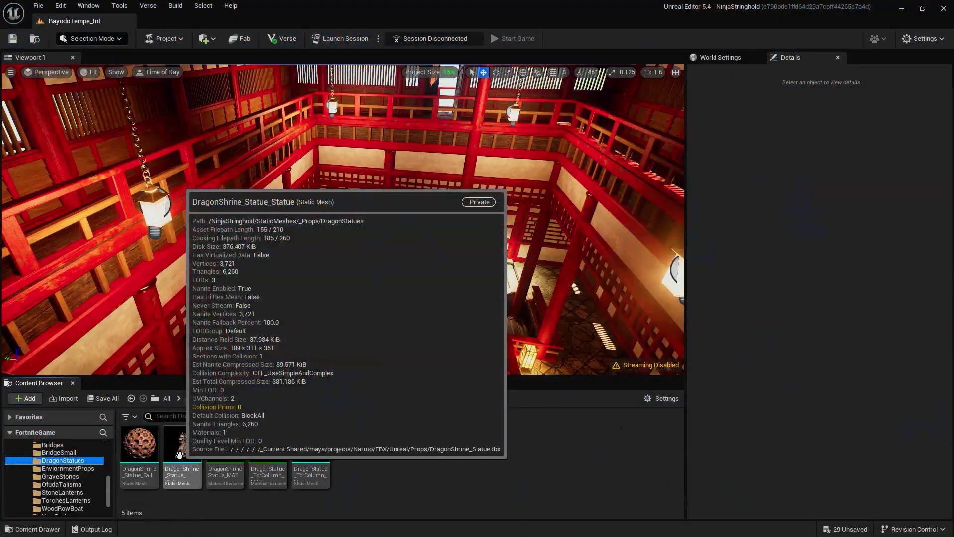
- Open the DragonShrine statue mesh in a full-size editor, and check its simple collision display and LOD preview options
{"action": "double_click", "coordinate": [180, 460]}
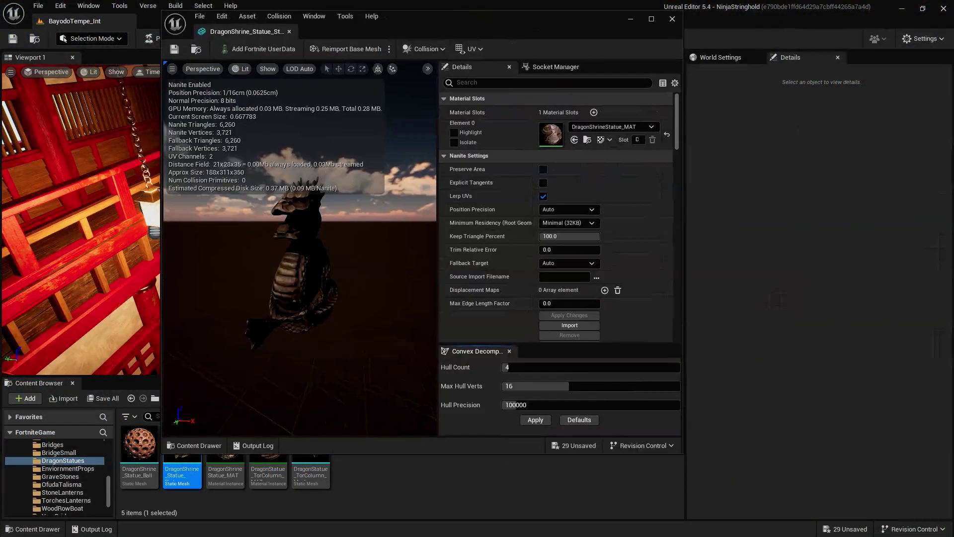
{"action": "left_click", "coordinate": [651, 18]}
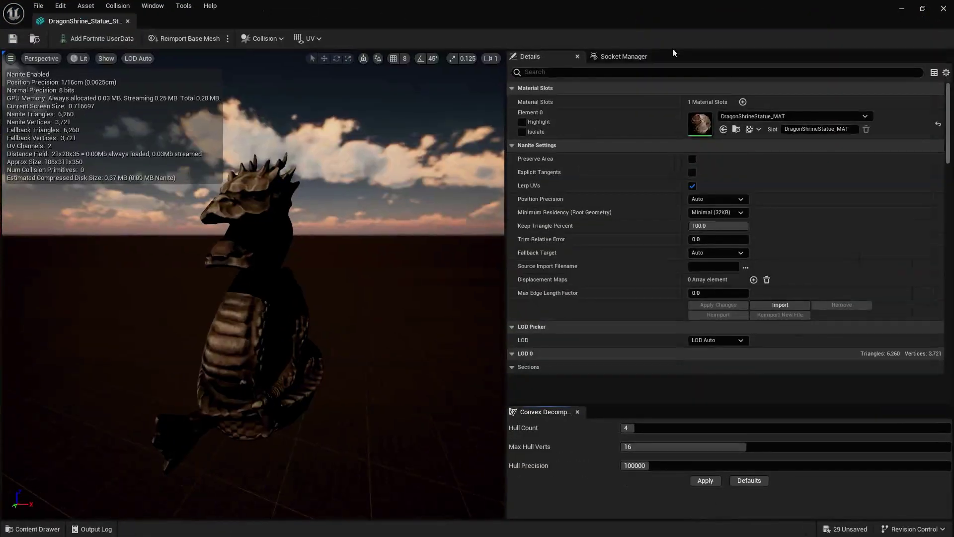
{"action": "left_click_drag", "start_coordinate": [230, 242], "coordinate": [146, 55], "text": "alt"}
{"action": "left_click", "coordinate": [107, 61]}
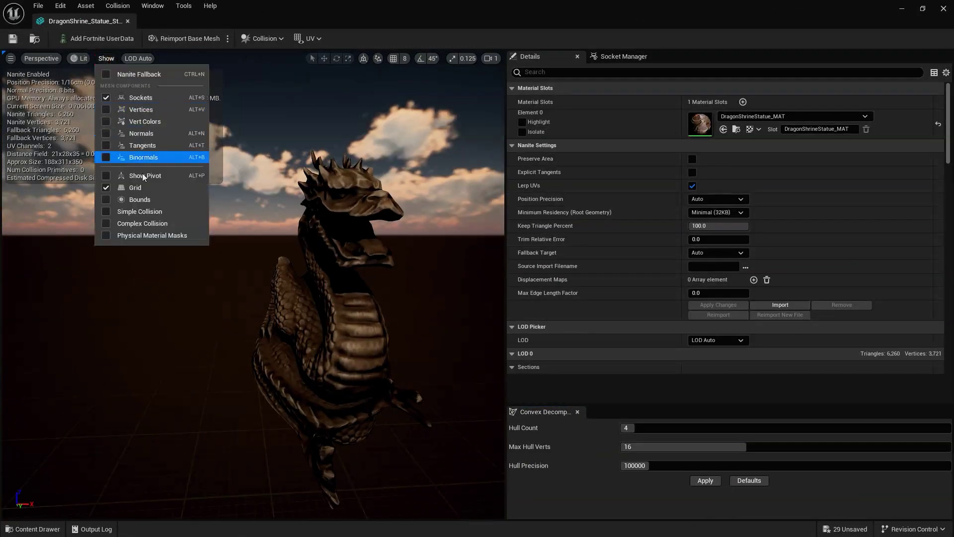
{"action": "left_click", "coordinate": [139, 213]}
{"action": "left_click_drag", "start_coordinate": [140, 219], "coordinate": [197, 219]}
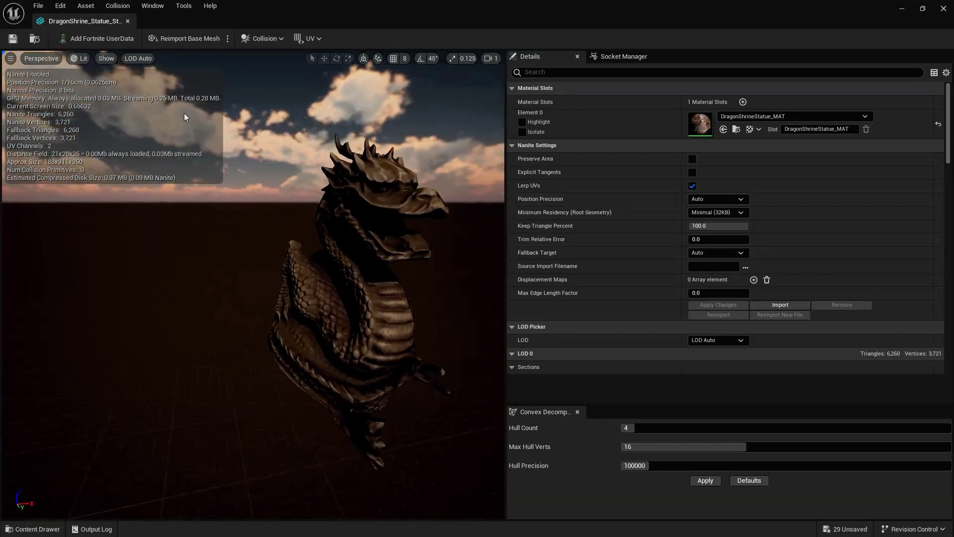
{"action": "left_click", "coordinate": [104, 60]}
{"action": "left_click", "coordinate": [138, 59]}
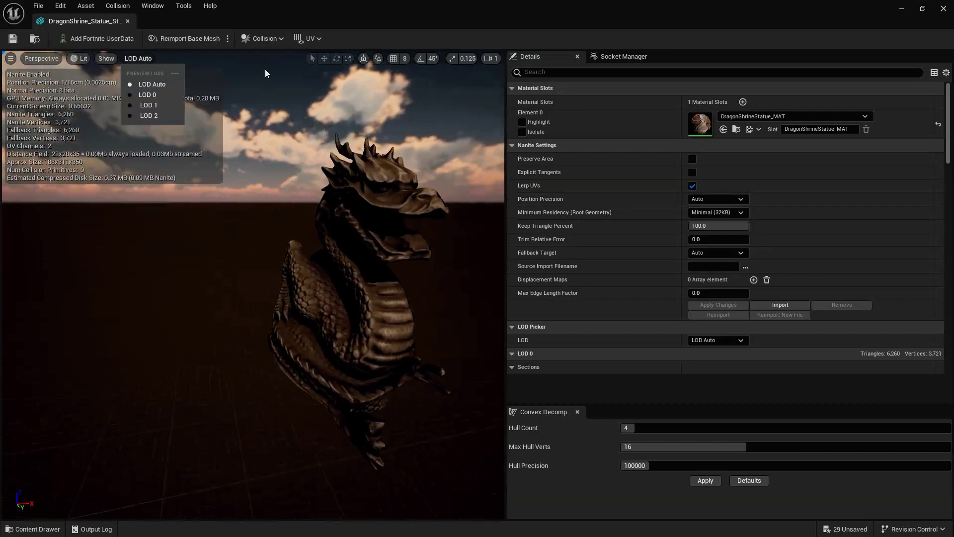
{"action": "left_click", "coordinate": [271, 90]}
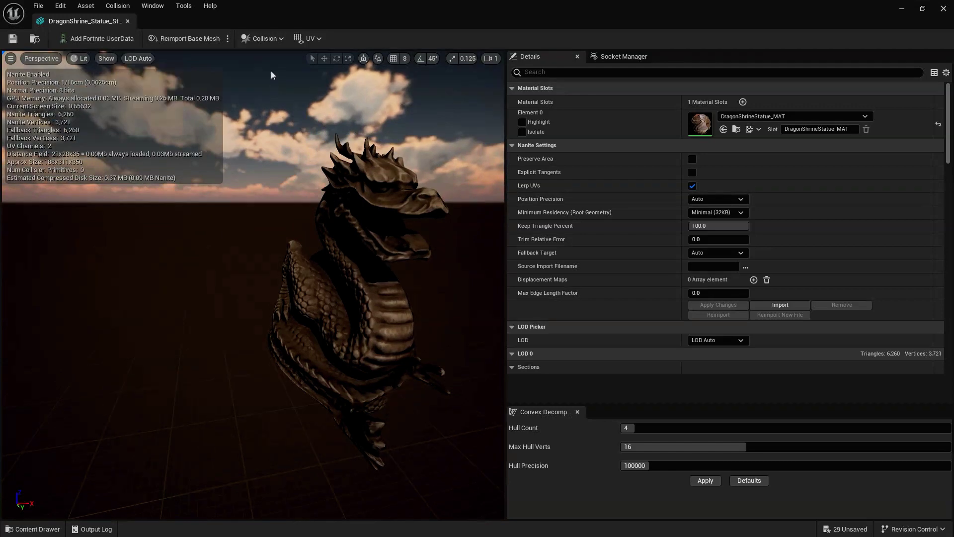
- Apply convex collision to the dragon statue mesh with hull count 4, max hull verts 16 and hull precision 100000
{"action": "left_click", "coordinate": [263, 38]}
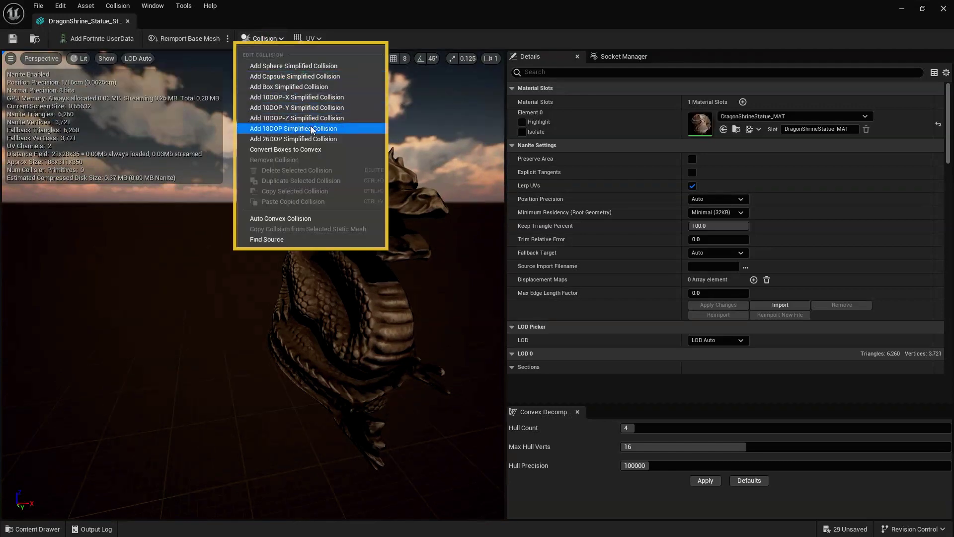
{"action": "left_click", "coordinate": [693, 480]}
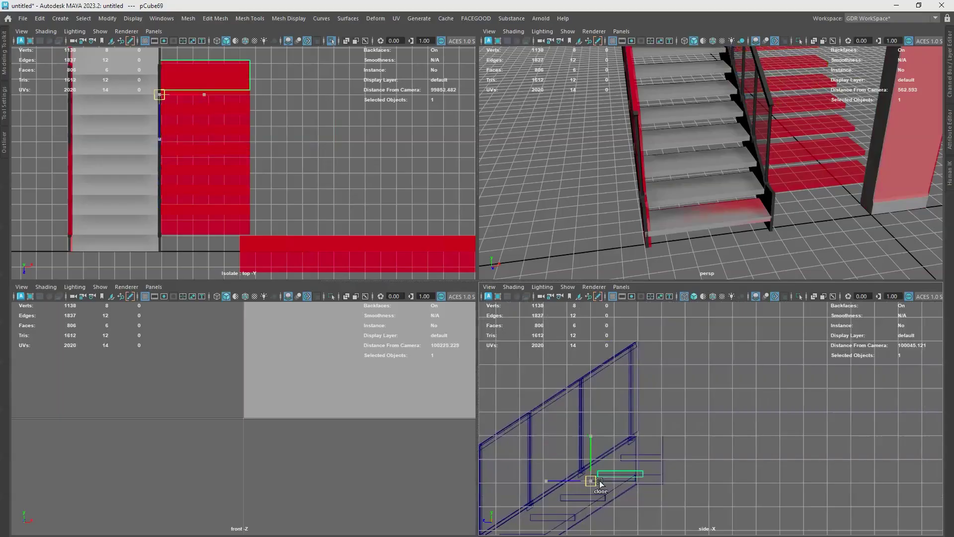
{"action": "left_click_drag", "start_coordinate": [600, 482], "coordinate": [753, 245], "text": "alt"}
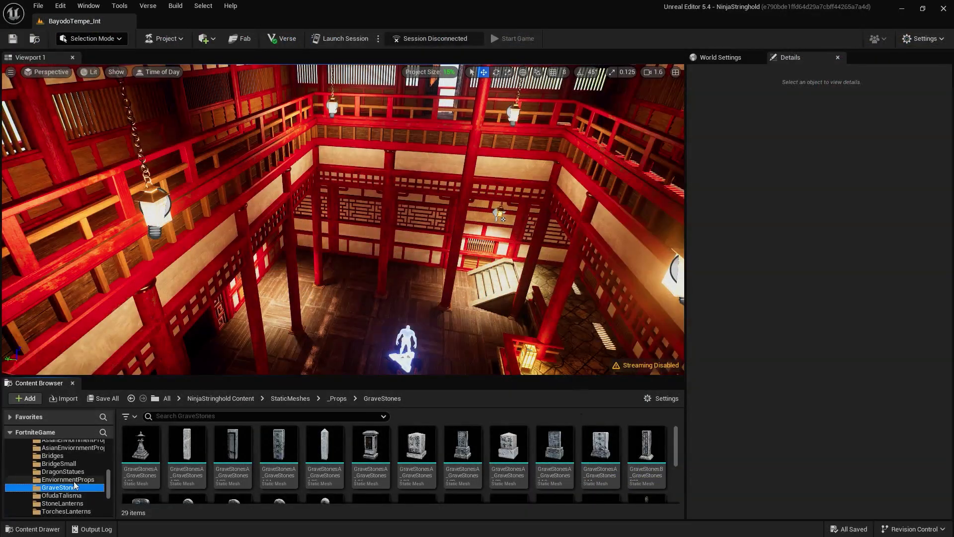
- Start a new Blueprint Class based on Building Prop in the Blueprints/Prop_Blueprints folder
{"action": "scroll", "coordinate": [86, 480], "scroll_direction": "up", "scroll_amount": 2}
{"action": "scroll", "coordinate": [85, 477], "scroll_direction": "up", "scroll_amount": 5}
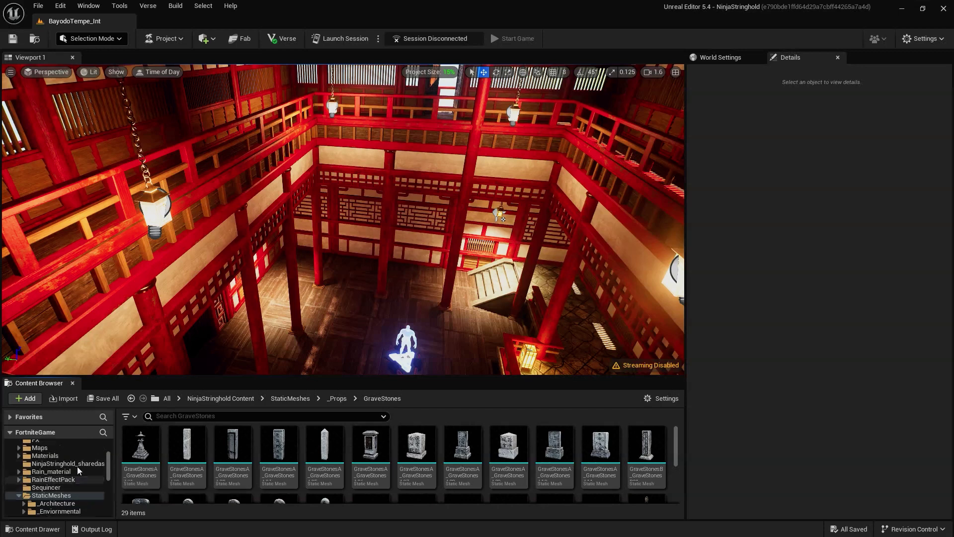
{"action": "scroll", "coordinate": [78, 470], "scroll_direction": "up", "scroll_amount": 2}
{"action": "left_click", "coordinate": [50, 480]}
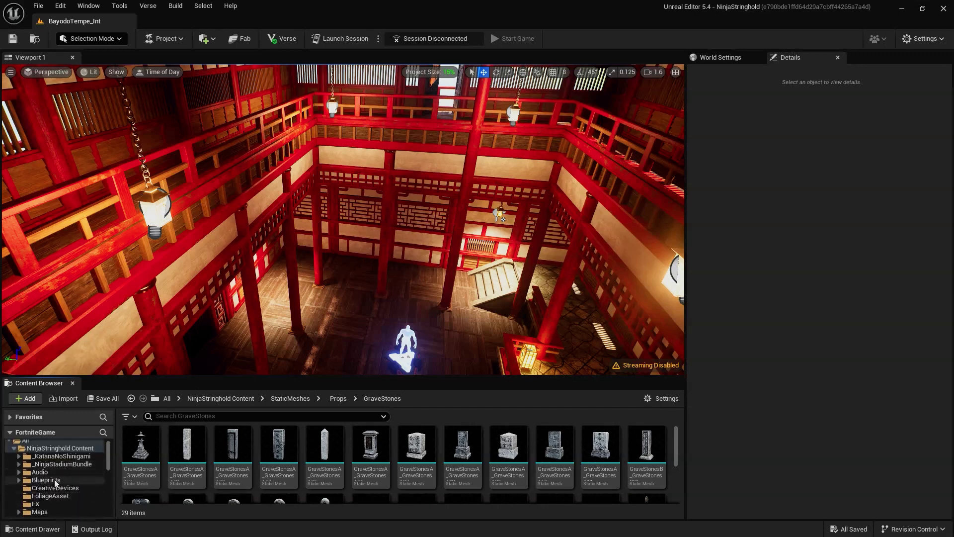
{"action": "double_click", "coordinate": [139, 444]}
{"action": "right_click", "coordinate": [298, 477]}
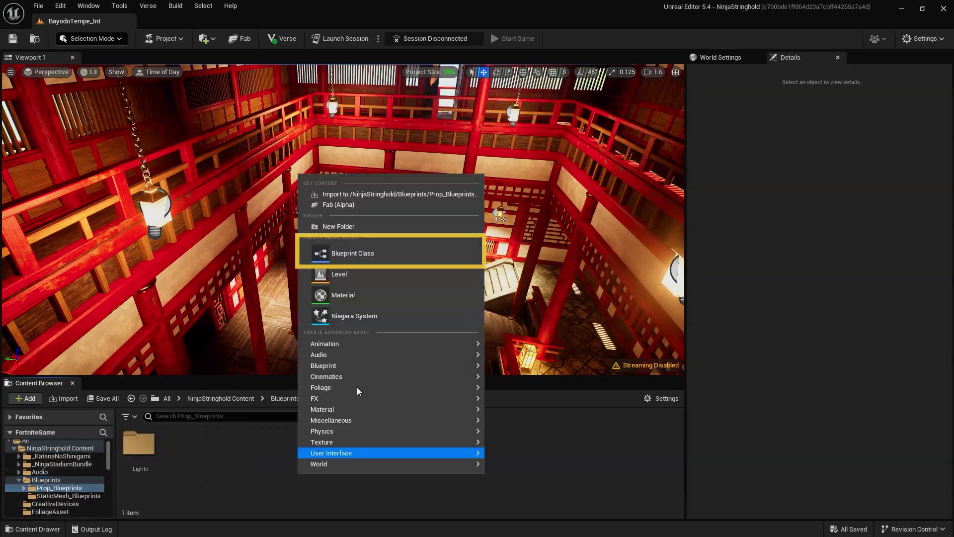
{"action": "left_click", "coordinate": [386, 258]}
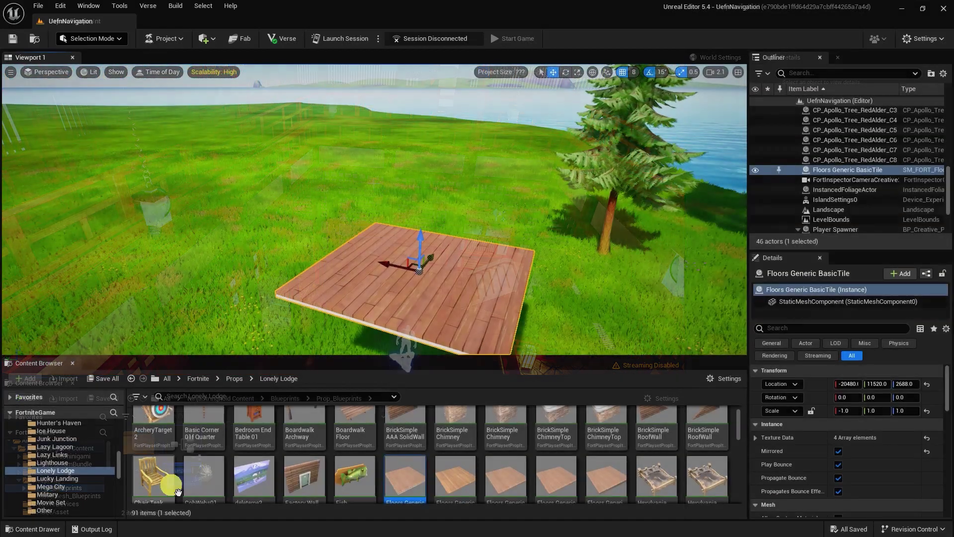
- Place the Chair Teak prop on the wooden floor tile and try moving it with a position grid snap of 128
{"action": "left_click_drag", "start_coordinate": [178, 491], "coordinate": [484, 228]}
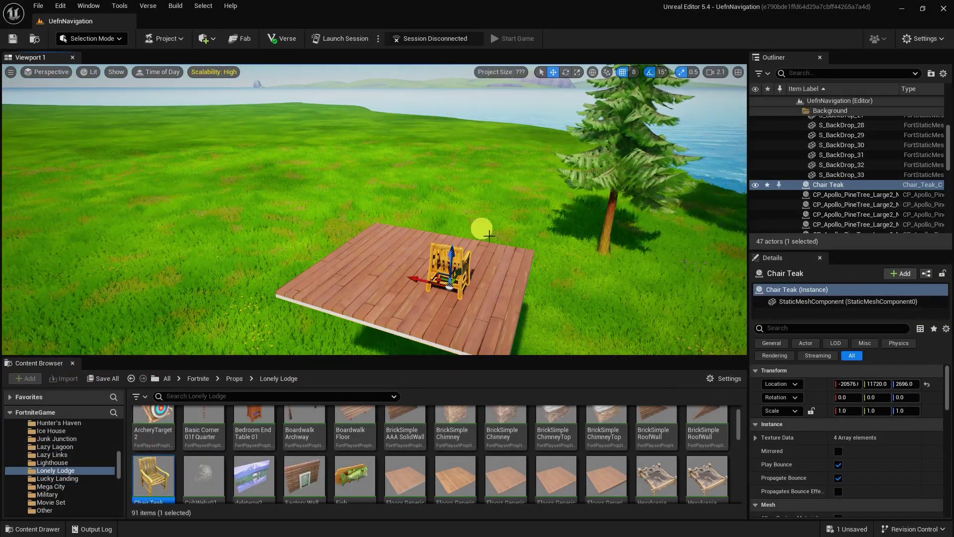
{"action": "left_click", "coordinate": [635, 72]}
{"action": "left_click", "coordinate": [651, 171]}
{"action": "mouse_move", "coordinate": [416, 281]}
{"action": "left_mouse_down"}
{"action": "mouse_move", "coordinate": [337, 263]}
{"action": "mouse_move", "coordinate": [427, 294]}
{"action": "left_mouse_up"}
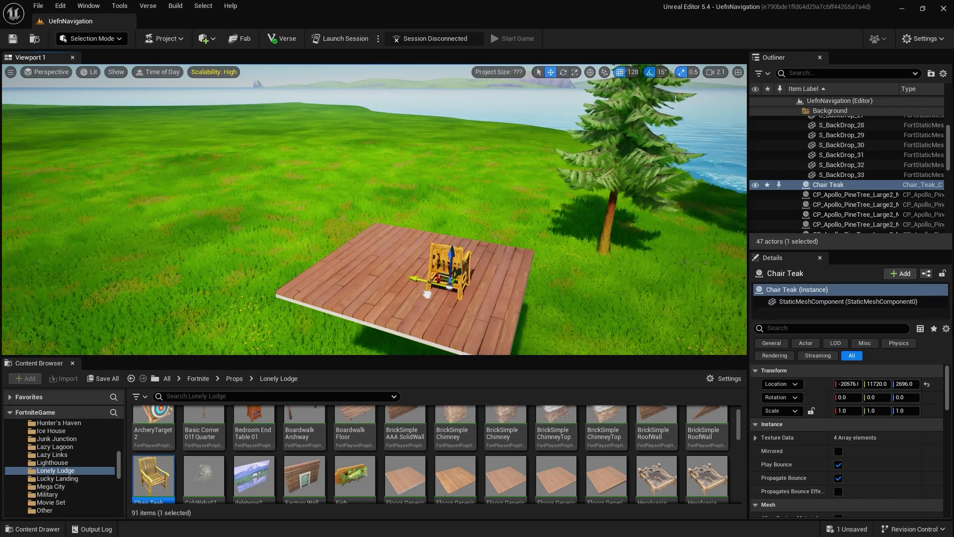
- Set the position grid snap to 8 and move the chair across the wooden floor tile
{"action": "left_click", "coordinate": [633, 71]}
{"action": "left_click", "coordinate": [656, 129]}
{"action": "left_click_drag", "start_coordinate": [423, 281], "coordinate": [394, 267]}
- Select the Floors Generic BasicTile and set the position grid snap to 4
{"action": "left_click", "coordinate": [387, 287]}
{"action": "left_click", "coordinate": [633, 71]}
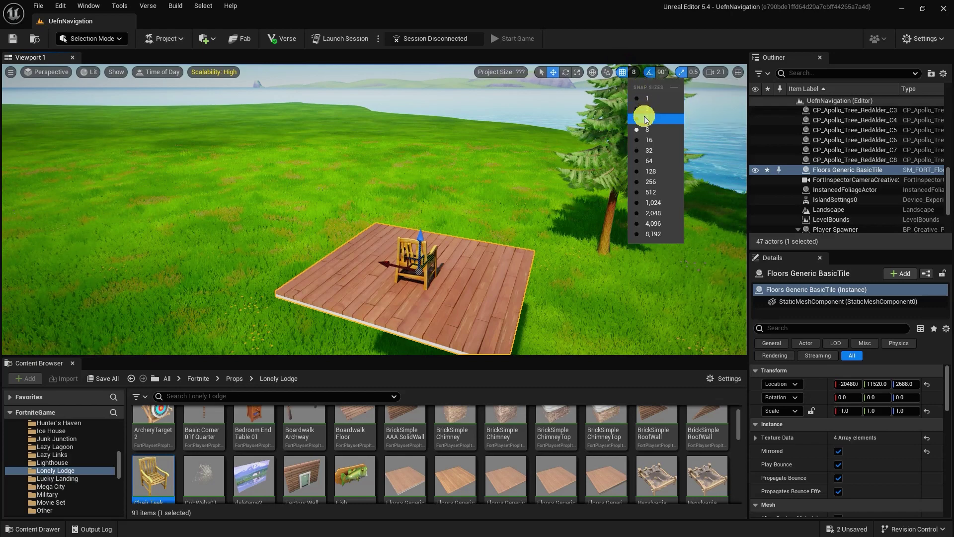
{"action": "left_click", "coordinate": [646, 122]}
{"action": "mouse_move", "coordinate": [395, 267]}
{"action": "left_mouse_down"}
{"action": "mouse_move", "coordinate": [368, 261]}
{"action": "mouse_move", "coordinate": [395, 267]}
{"action": "left_mouse_up"}
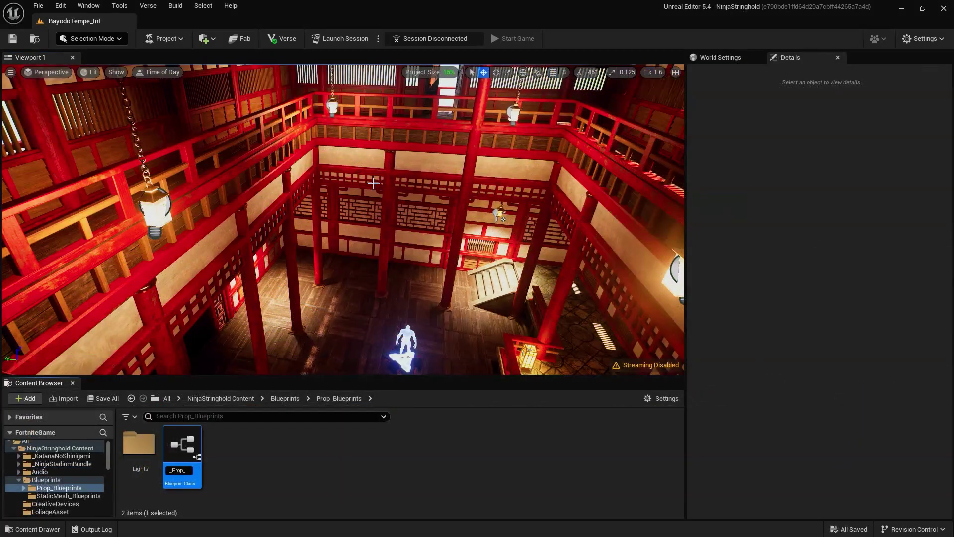
- Name the new Building Prop blueprint _Prop_BProp and open it for editing
{"action": "type", "text": "rop"}
{"action": "key", "text": "Return"}
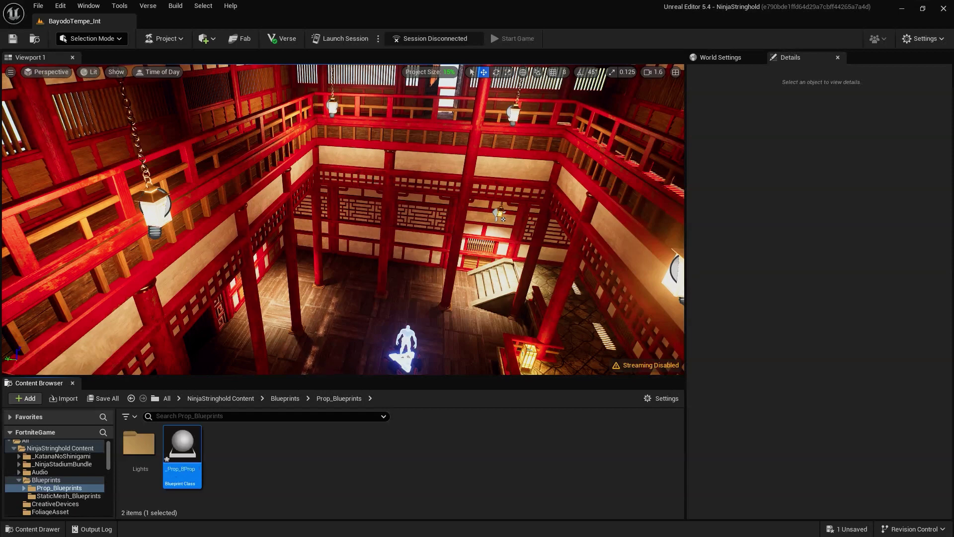
{"action": "double_click", "coordinate": [182, 447]}
{"action": "left_click", "coordinate": [681, 102]}
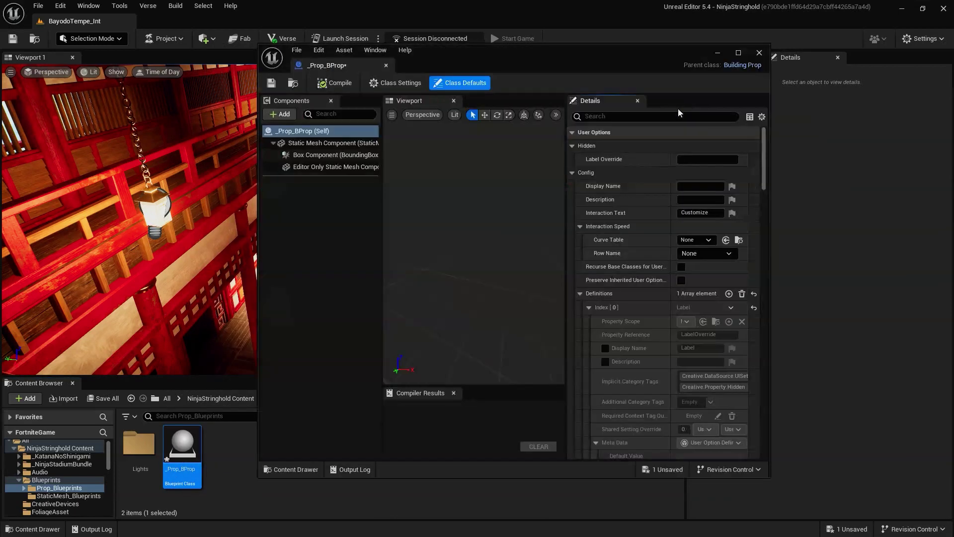
- Assign the GraveStonesB_GraveStonesB01 mesh from the GraveStones folder as the static mesh of the _Prop_BProp blueprint
{"action": "scroll", "coordinate": [83, 488], "scroll_direction": "down", "scroll_amount": 4}
{"action": "left_click", "coordinate": [60, 488]}
{"action": "left_click_drag", "start_coordinate": [522, 55], "coordinate": [574, 50]}
{"action": "left_click_drag", "start_coordinate": [507, 473], "coordinate": [507, 373]}
{"action": "scroll", "coordinate": [641, 209], "scroll_direction": "down", "scroll_amount": 3}
{"action": "scroll", "coordinate": [688, 193], "scroll_direction": "down", "scroll_amount": 10}
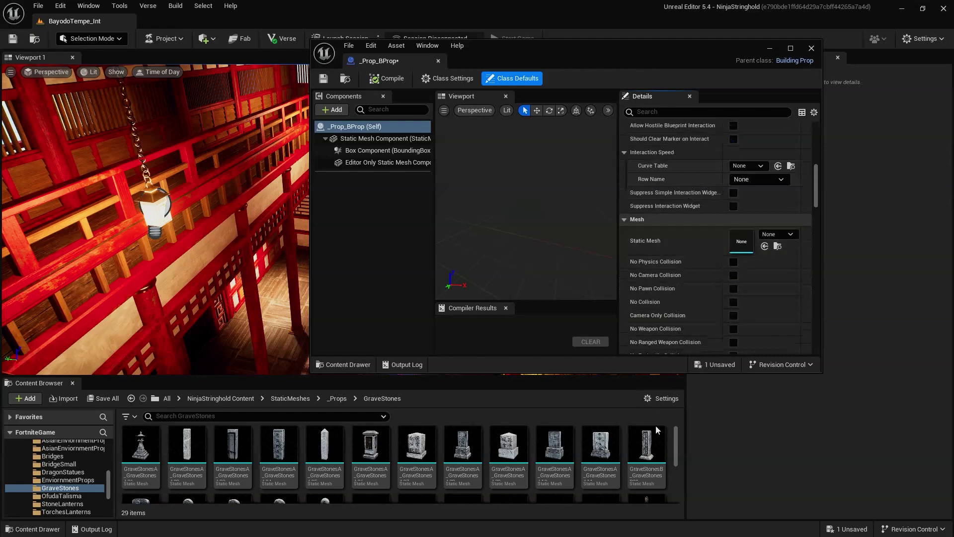
{"action": "left_click_drag", "start_coordinate": [646, 444], "coordinate": [740, 242]}
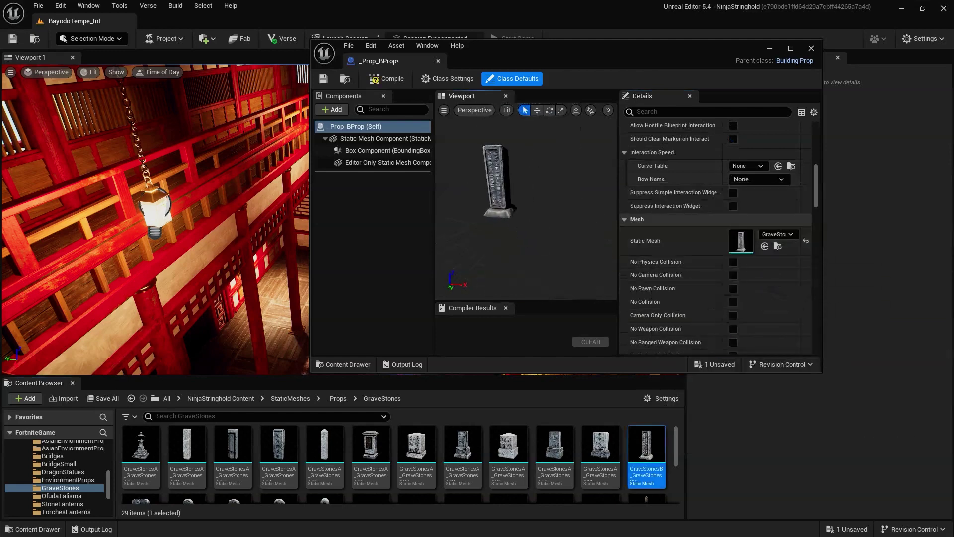
- Filter the blueprint's class default properties by "can", and compile and save the blueprint
{"action": "left_click", "coordinate": [791, 48]}
{"action": "left_click", "coordinate": [702, 72]}
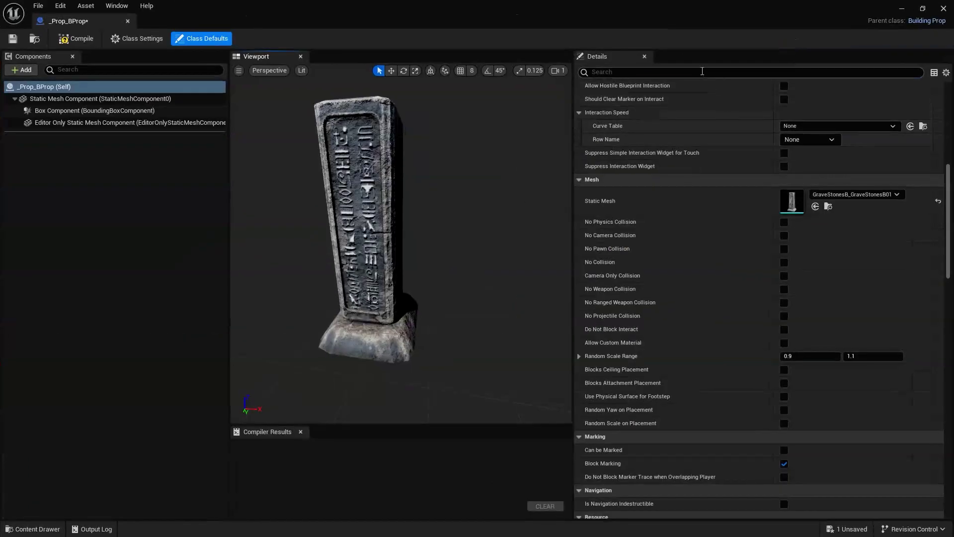
{"action": "type", "text": "can"}
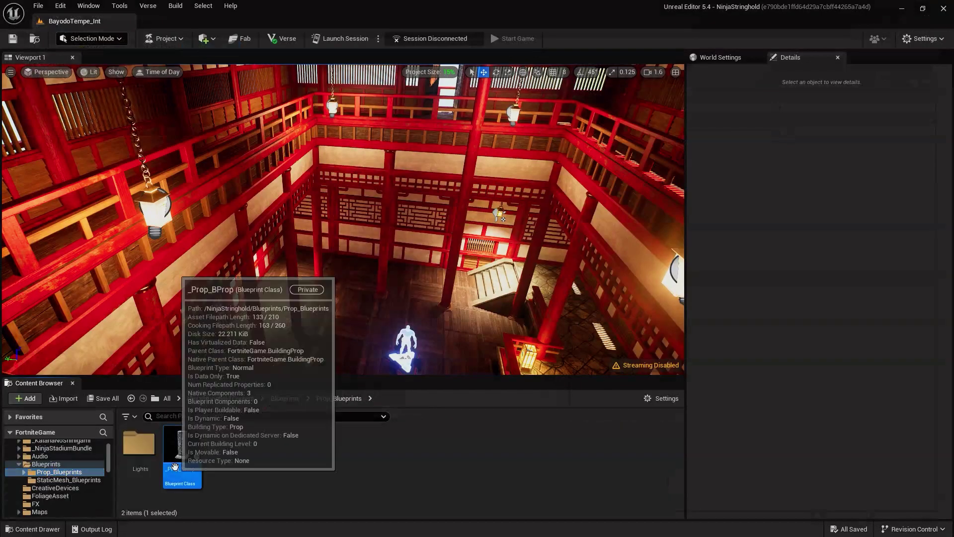
- Place the _Prop_BProp gravestone in the temple level, and paste copies of it across the floor in Fortnite edit mode
{"action": "left_click_drag", "start_coordinate": [181, 453], "coordinate": [386, 298]}
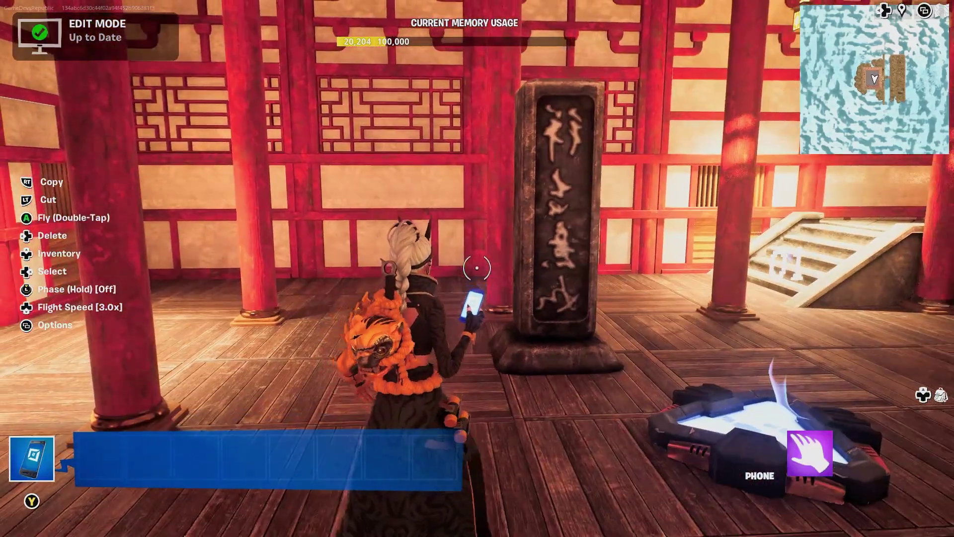
{"action": "key", "text": "x"}
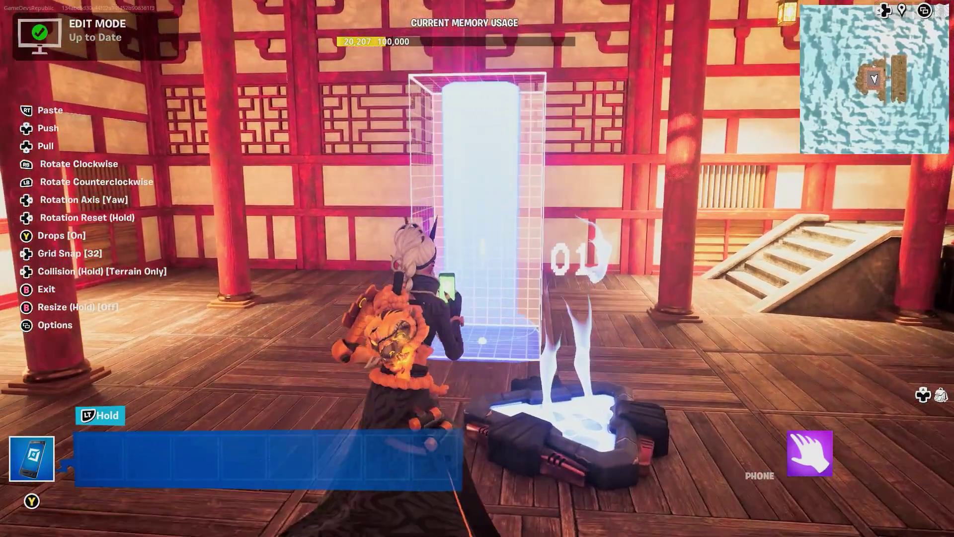
{"action": "key", "text": "v"}
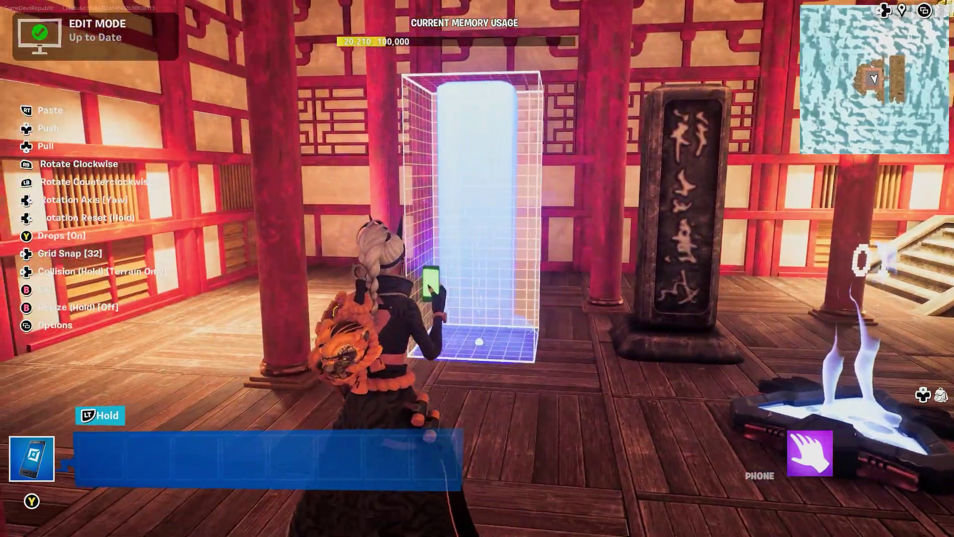
{"action": "key", "text": "v"}
{"action": "key", "text": "v"}
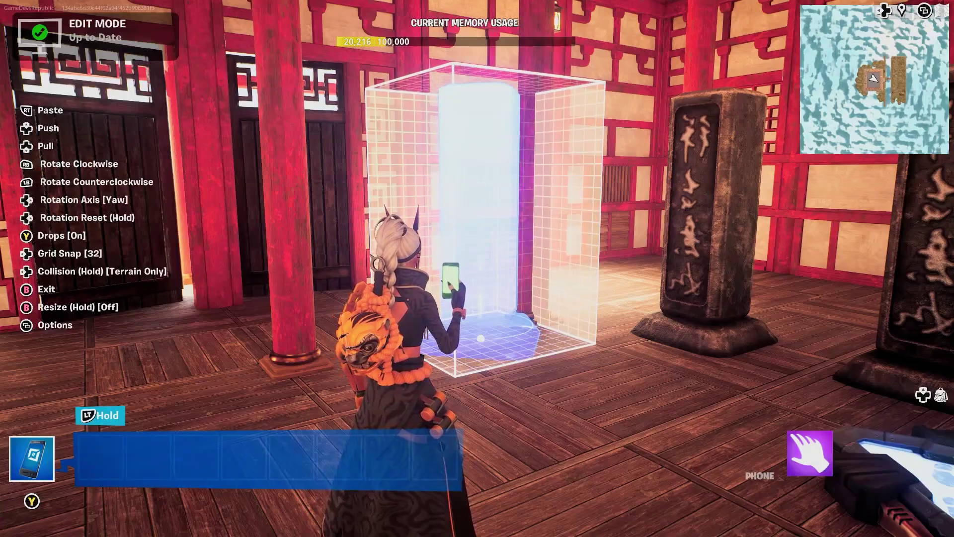
{"action": "key", "text": "Escape"}
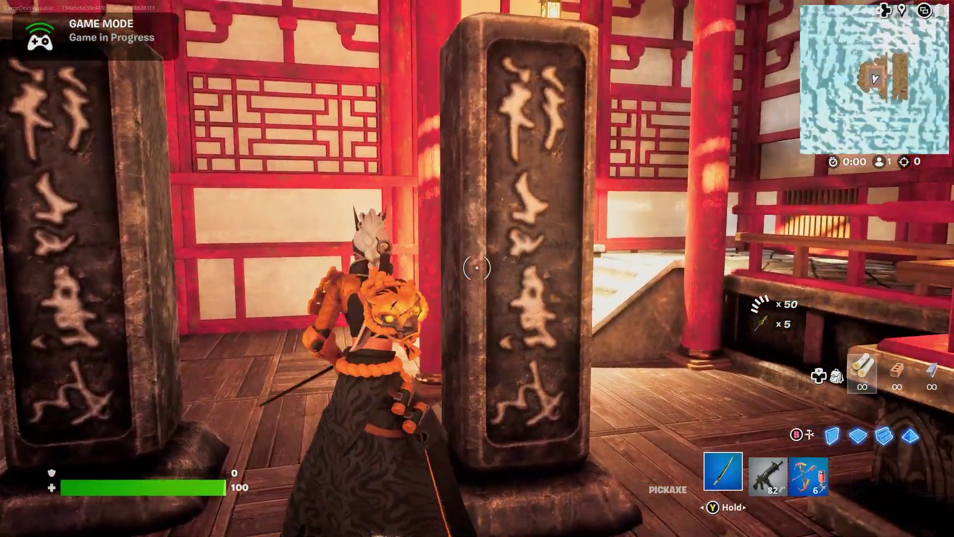
- Equip the rifle and shoot the placed gravestone in game mode to test how it takes damage
{"action": "key", "text": "2"}
{"action": "right_click", "coordinate": [478, 269]}
{"action": "left_click", "coordinate": [478, 269]}
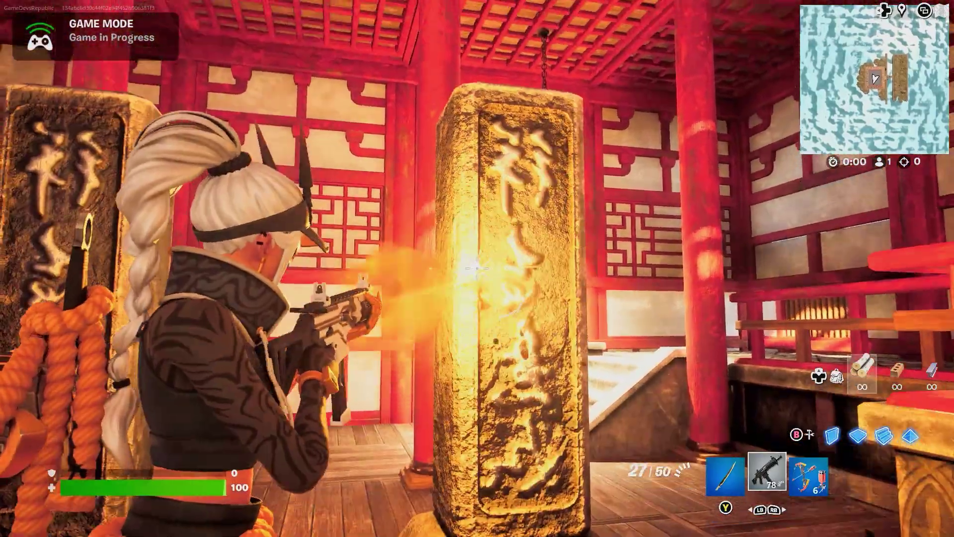
- Fire the Combat SMG at several of the gravestones in the temple hall to check their damage response
{"action": "left_click", "coordinate": [477, 268]}
{"action": "left_click", "coordinate": [477, 268]}
{"action": "left_click", "coordinate": [477, 268]}
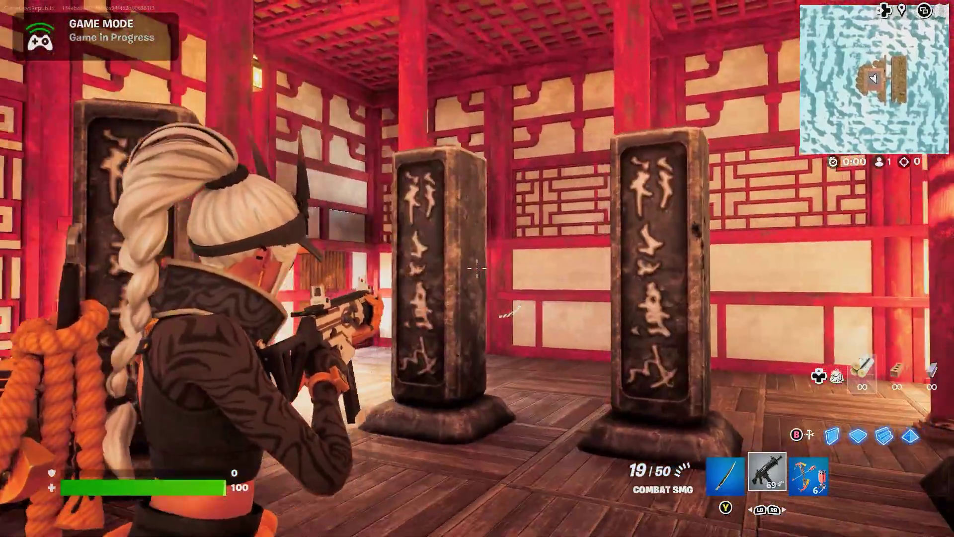
{"action": "left_click", "coordinate": [477, 269]}
- Switch to the Mechanical Explosive Bow and fire explosive arrows at the gravestones to test them against explosions
{"action": "key", "text": "3"}
{"action": "right_click", "coordinate": [478, 268]}
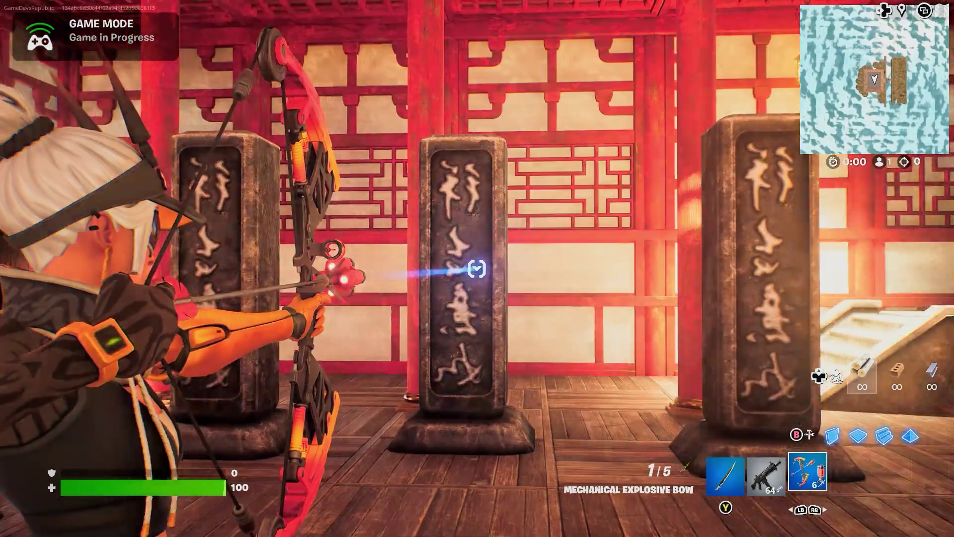
{"action": "left_click", "coordinate": [477, 268]}
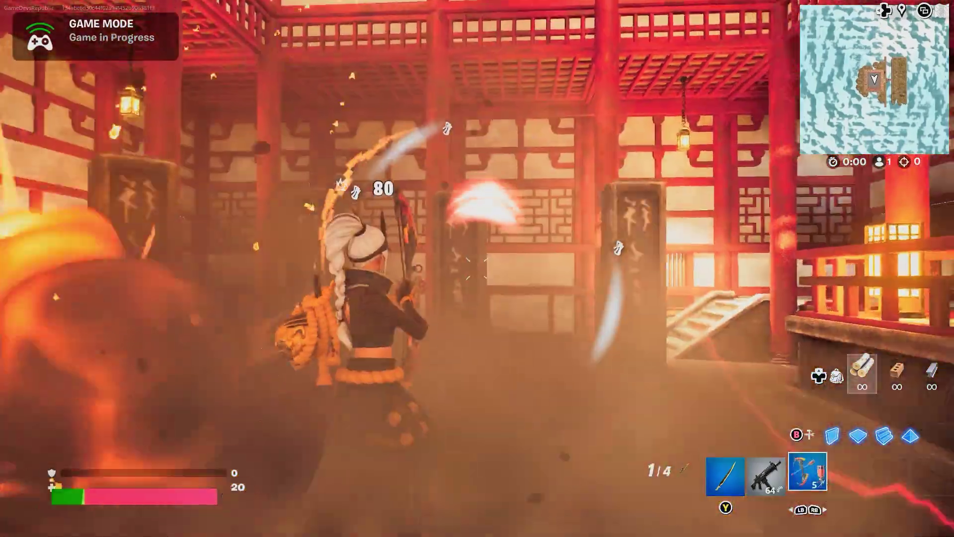
{"action": "right_click", "coordinate": [477, 268]}
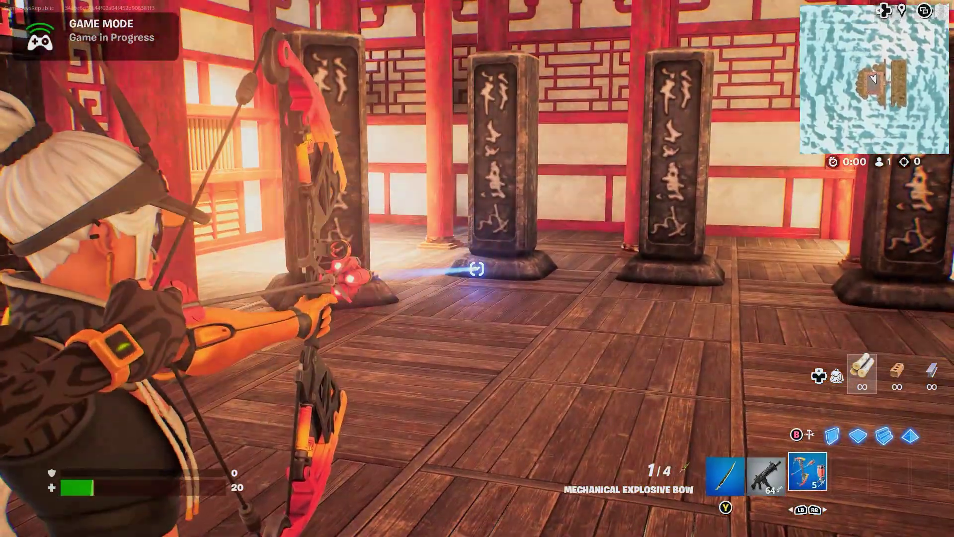
{"action": "left_click", "coordinate": [477, 268]}
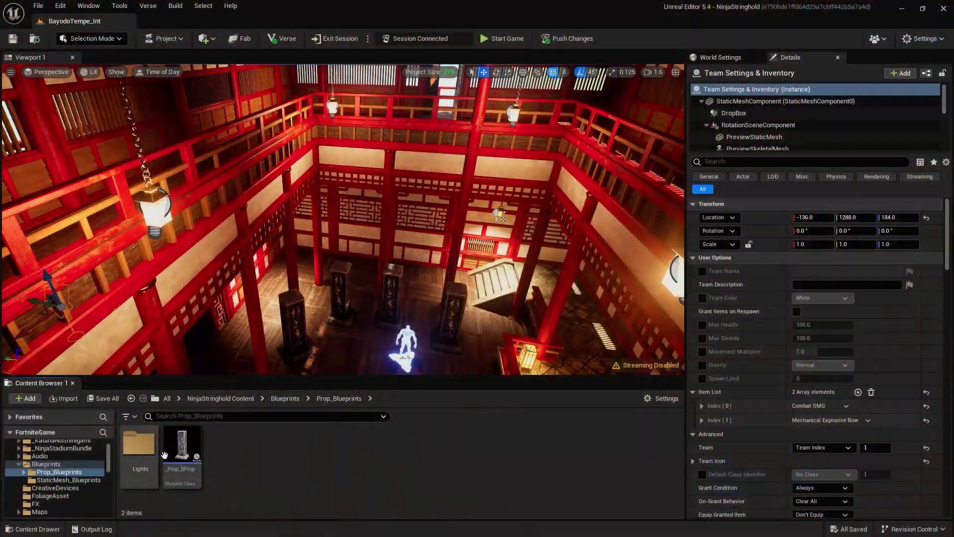
- Open the _Prop_BProp blueprint from the Prop_Blueprints folder and filter its class defaults by "attr"
{"action": "double_click", "coordinate": [166, 453]}
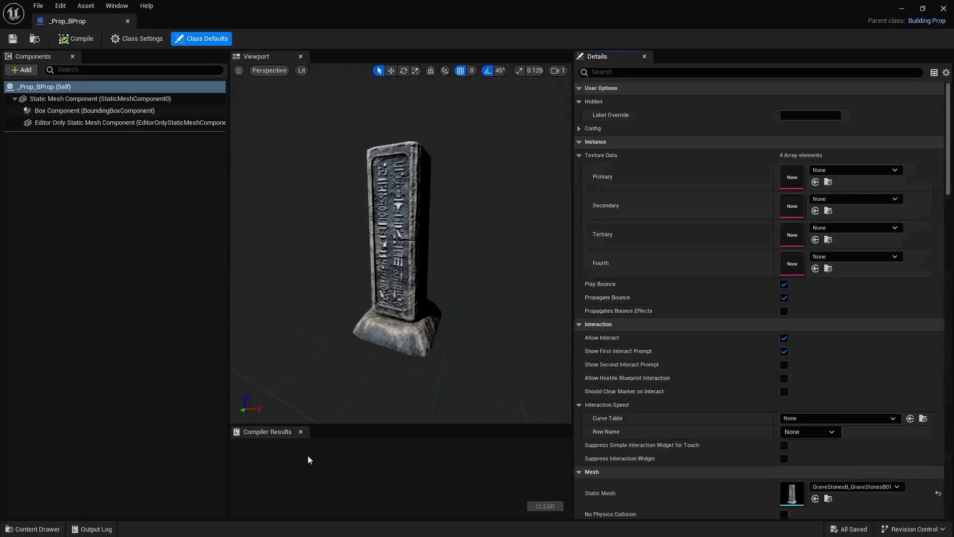
{"action": "left_click", "coordinate": [619, 71]}
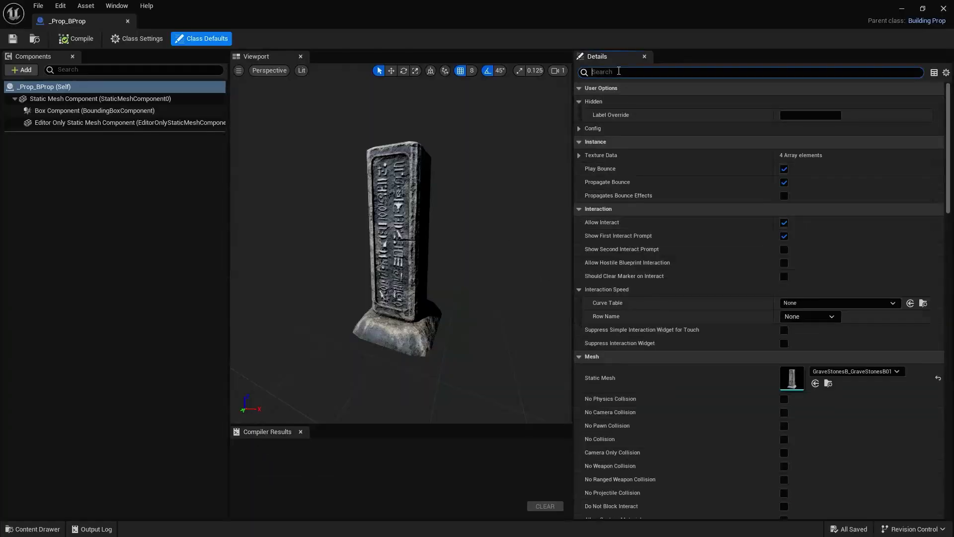
{"action": "type", "text": "att"}
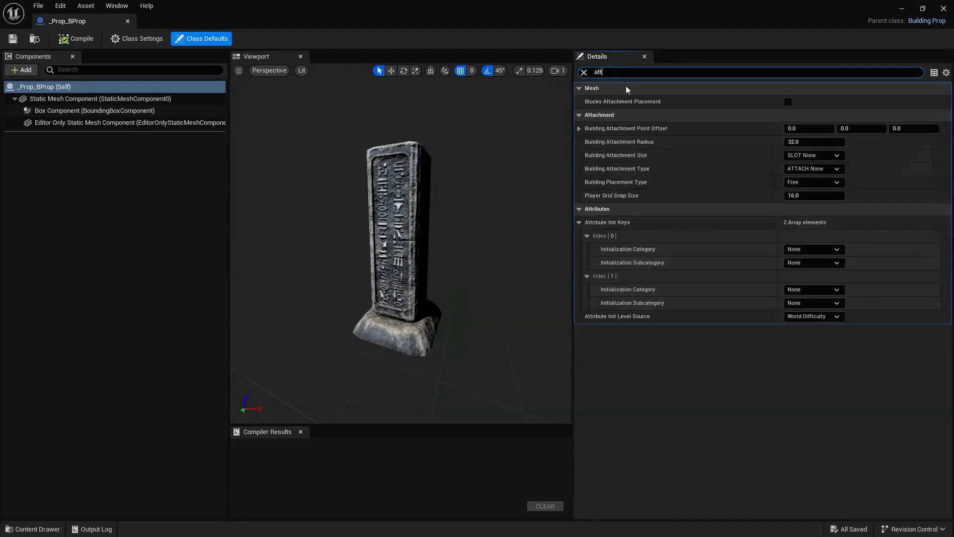
{"action": "type", "text": "r"}
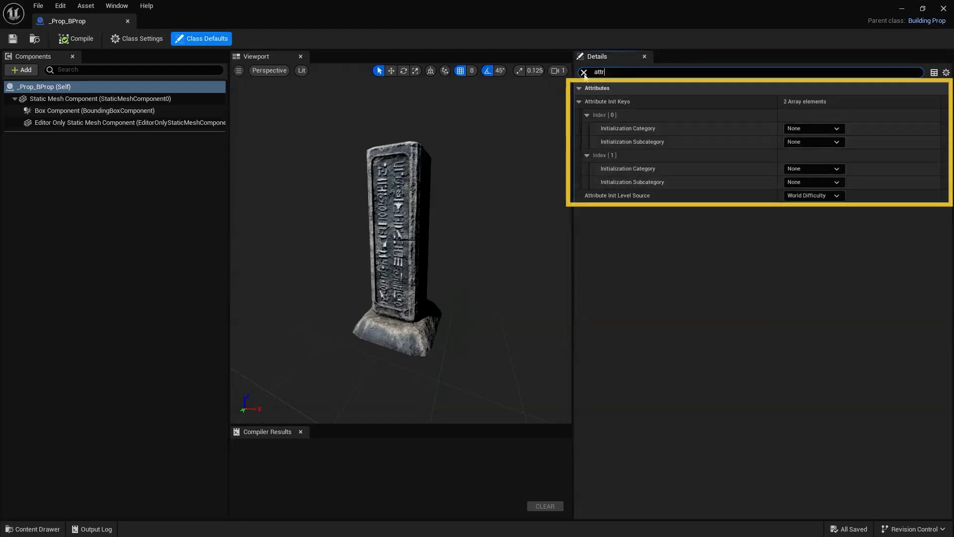
- Set the Index [0] attribute init key to category PropWood and subcategory 1
{"action": "left_click", "coordinate": [809, 129]}
{"action": "scroll", "coordinate": [834, 234], "scroll_direction": "down", "scroll_amount": 5}
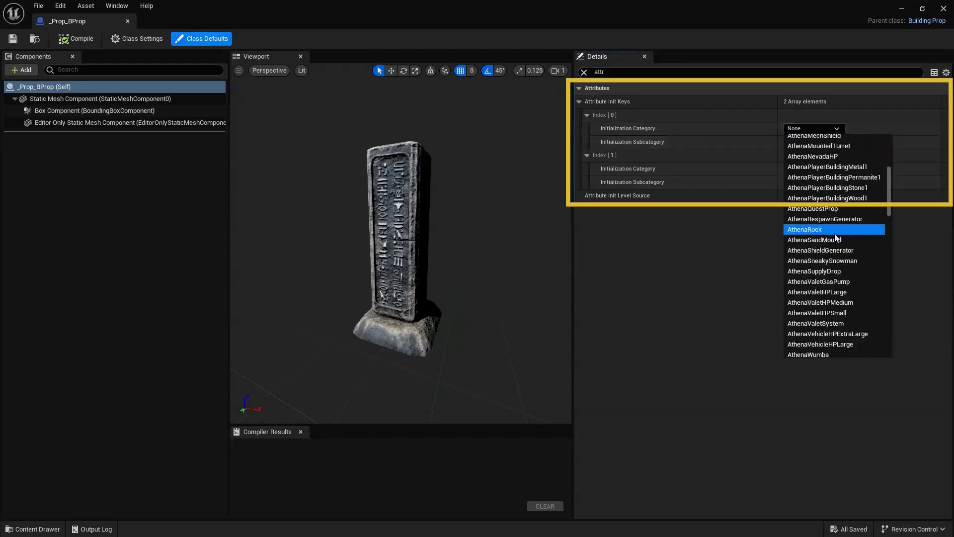
{"action": "scroll", "coordinate": [852, 235], "scroll_direction": "down", "scroll_amount": 15}
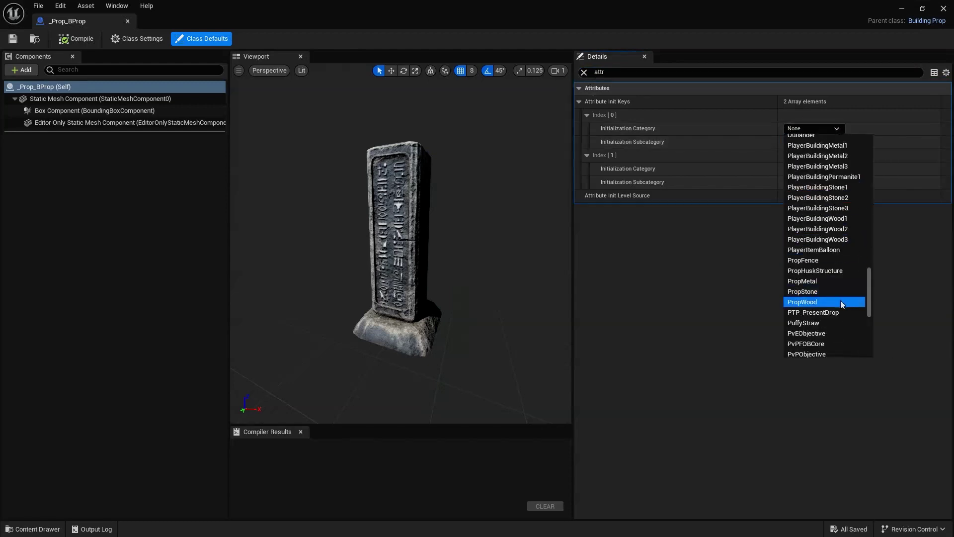
{"action": "left_click", "coordinate": [841, 301]}
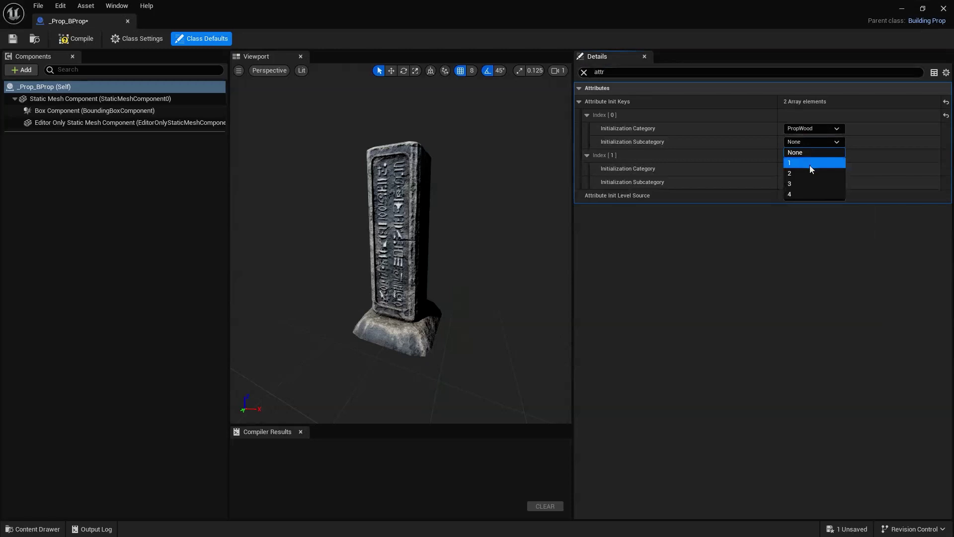
{"action": "left_click", "coordinate": [810, 164]}
- Copy the PropWood values from attribute init key Index [0] to Index [1], and compile the blueprint
{"action": "right_click", "coordinate": [626, 114]}
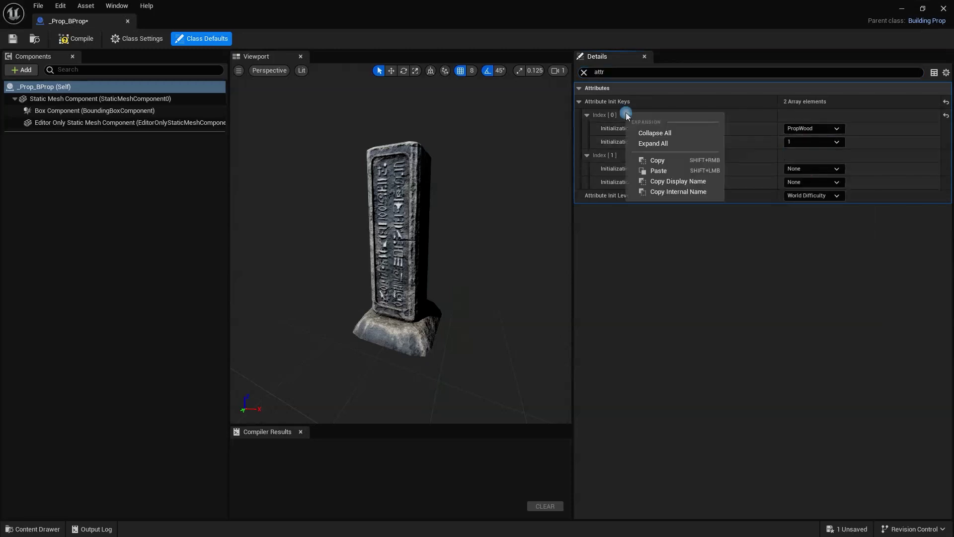
{"action": "left_click", "coordinate": [670, 159]}
{"action": "right_click", "coordinate": [652, 157]}
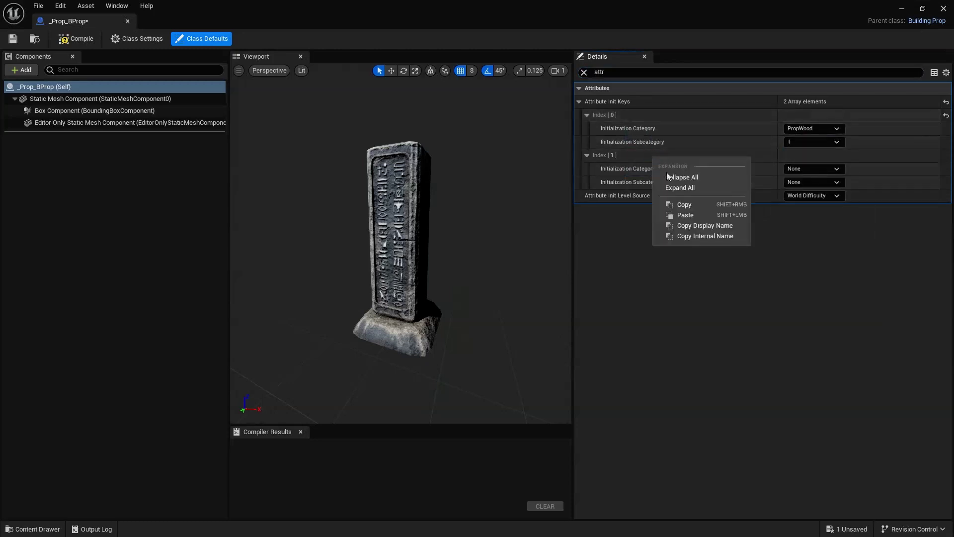
{"action": "left_click", "coordinate": [693, 213]}
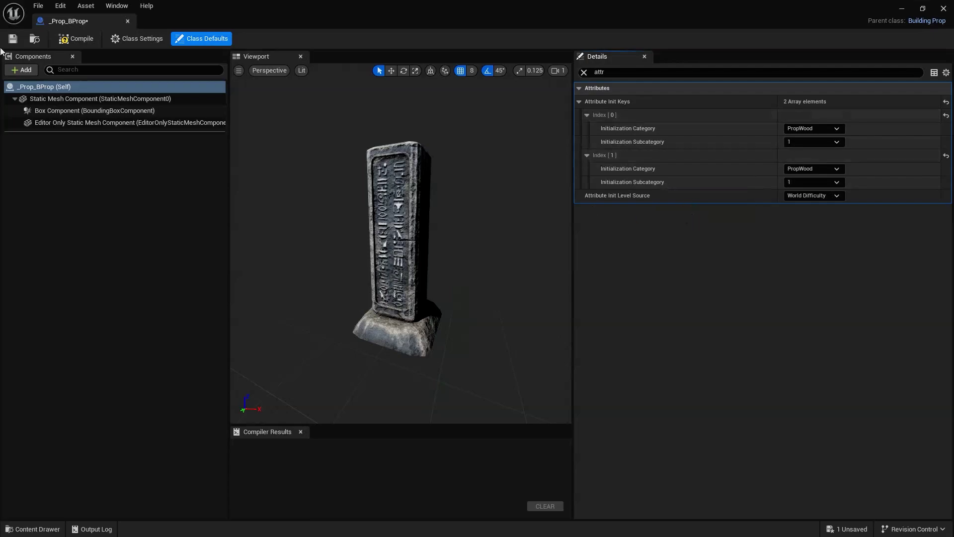
{"action": "left_click", "coordinate": [76, 39]}
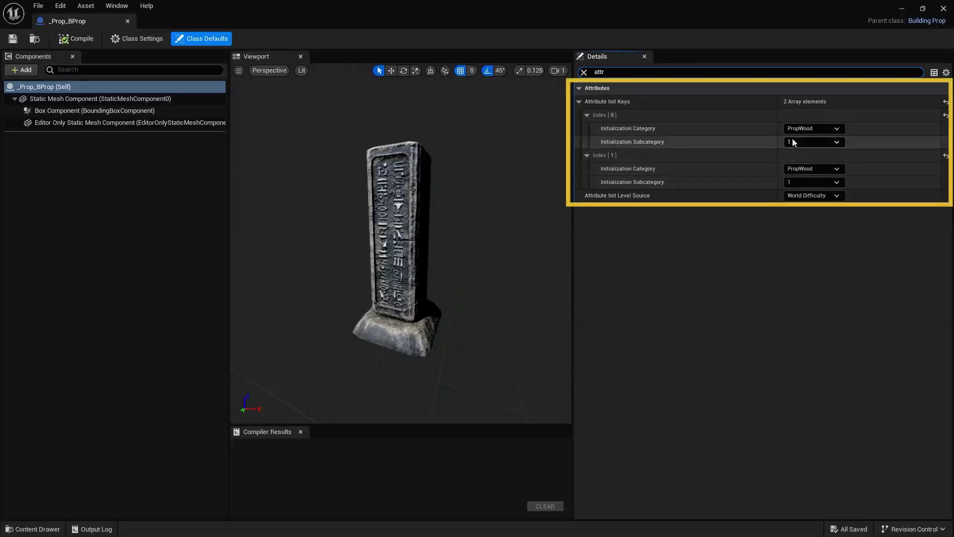
- Change the Index [0] attribute init key to category PlayerBuildingWood1 and subcategory Size1
{"action": "left_click", "coordinate": [803, 129]}
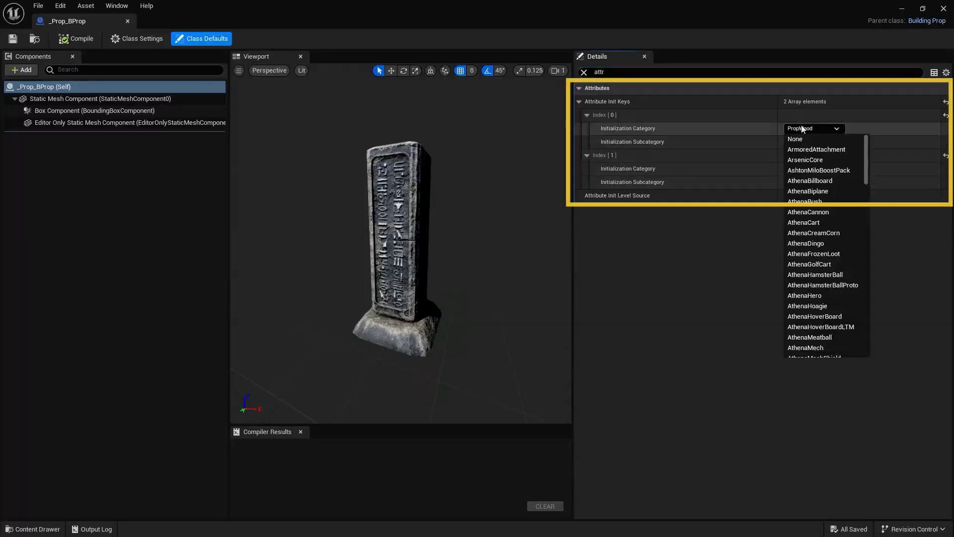
{"action": "scroll", "coordinate": [821, 209], "scroll_direction": "down", "scroll_amount": 10}
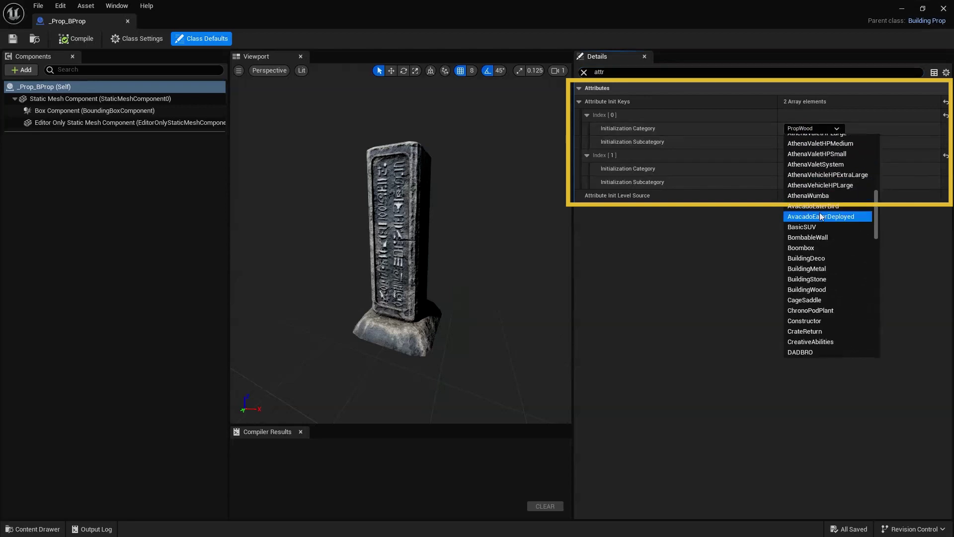
{"action": "scroll", "coordinate": [820, 214], "scroll_direction": "down", "scroll_amount": 7}
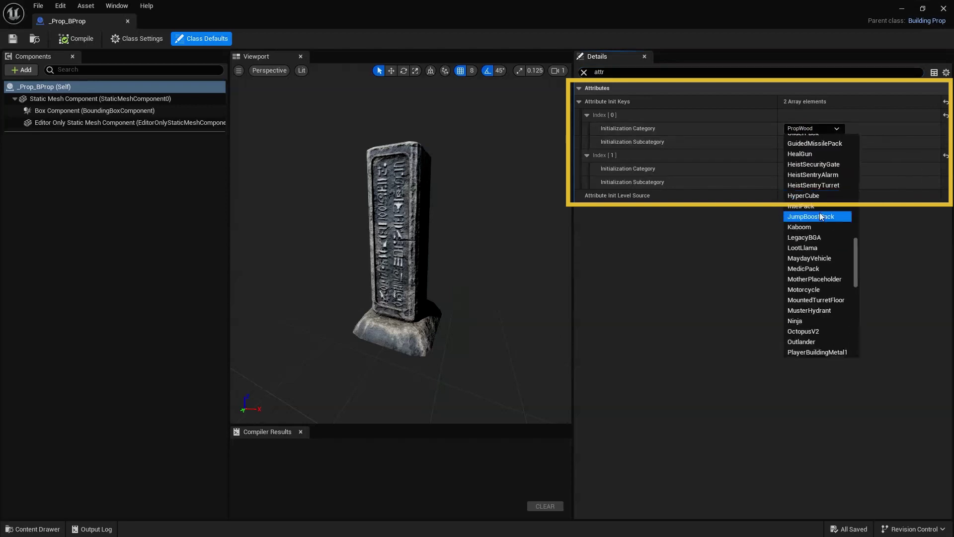
{"action": "left_click", "coordinate": [831, 282]}
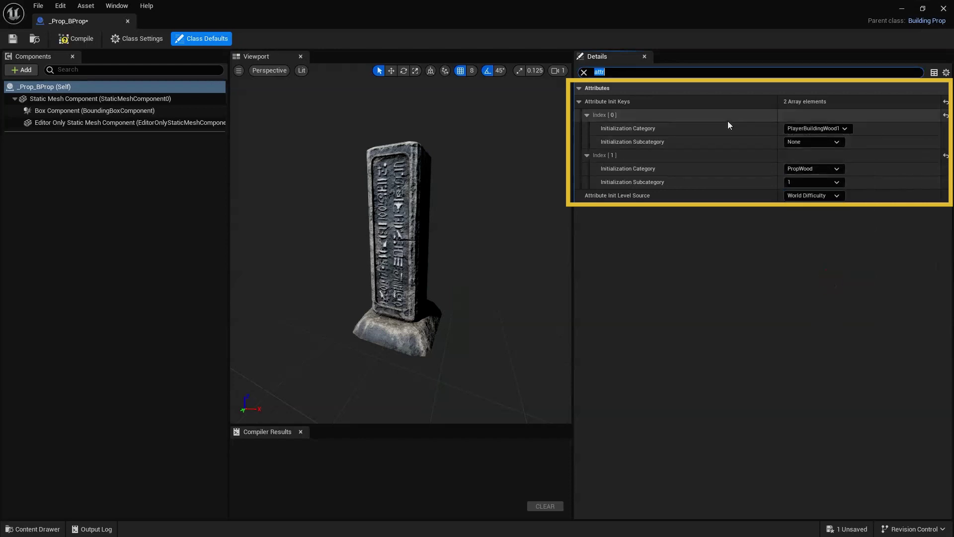
{"action": "left_click", "coordinate": [801, 142]}
{"action": "left_click", "coordinate": [807, 162]}
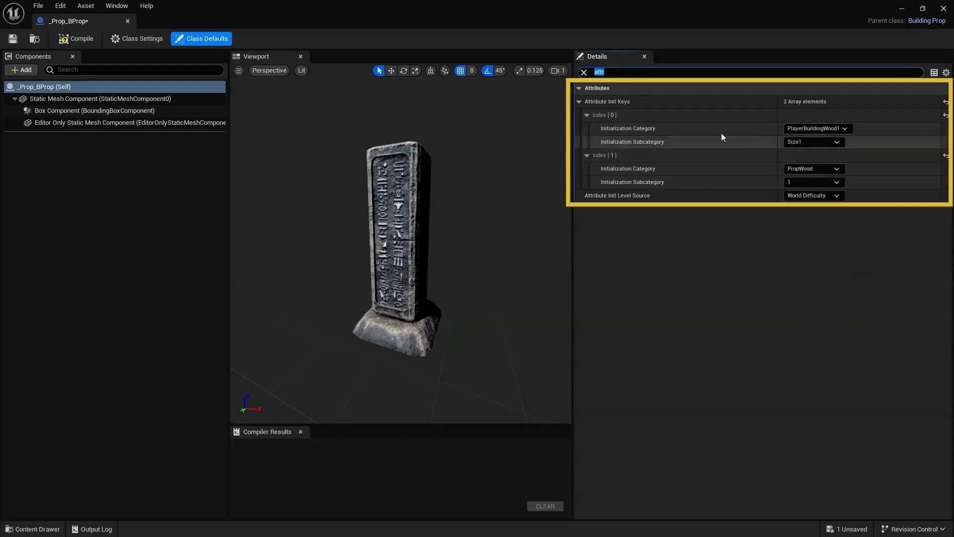
- Copy the PlayerBuildingWood1 values from init key Index [0] to Index [1], and compile the blueprint
{"action": "right_click", "coordinate": [662, 112]}
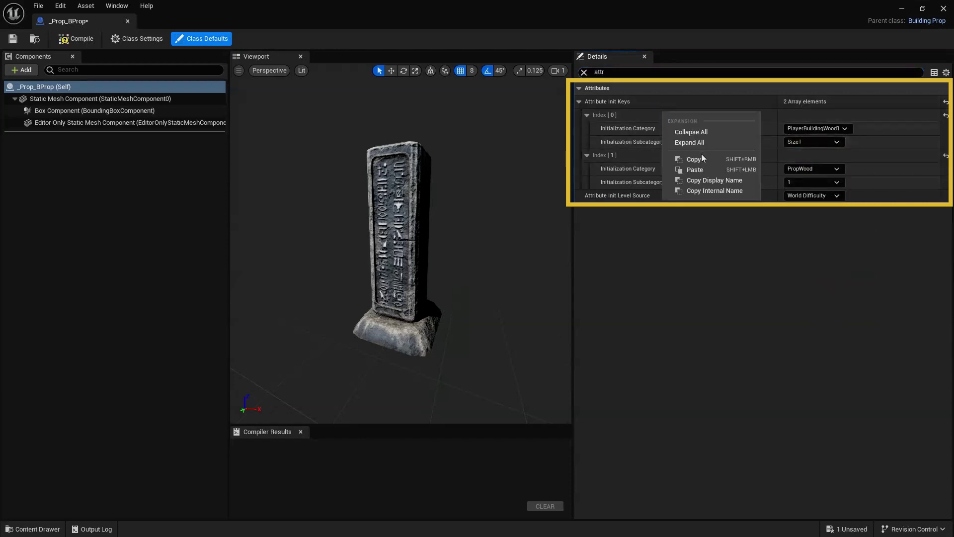
{"action": "left_click", "coordinate": [703, 156]}
{"action": "right_click", "coordinate": [676, 153]}
{"action": "left_click", "coordinate": [720, 210]}
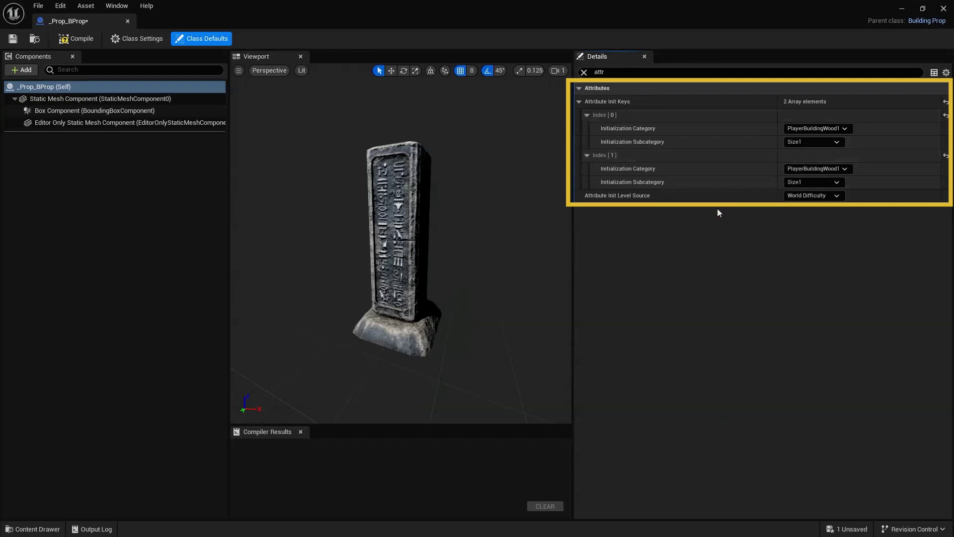
{"action": "left_click", "coordinate": [75, 39]}
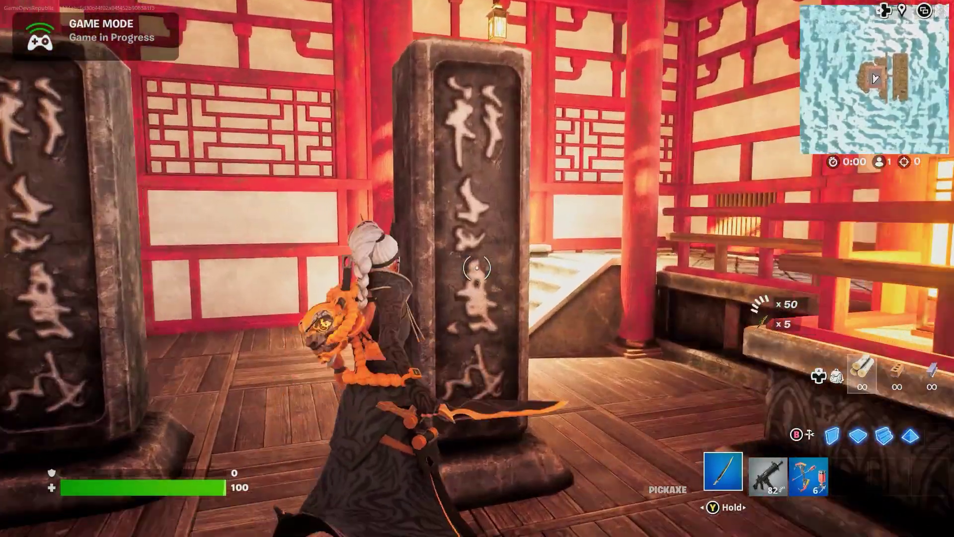
- Strike with the pickaxe and fire the Combat SMG at the gravestones in game mode to test their health
{"action": "left_click", "coordinate": [476, 268]}
{"action": "left_click", "coordinate": [477, 268]}
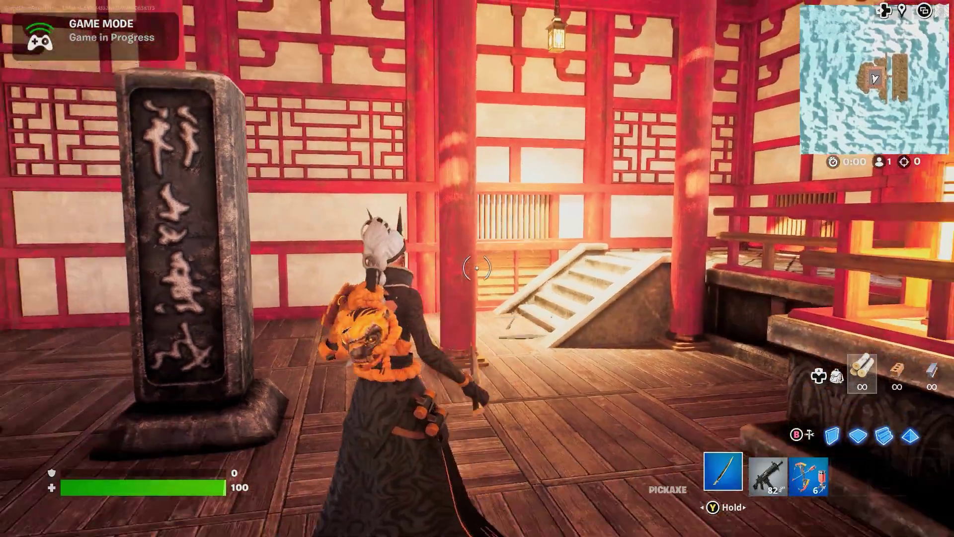
{"action": "key", "text": "2"}
{"action": "left_click", "coordinate": [477, 268]}
{"action": "left_click", "coordinate": [476, 268]}
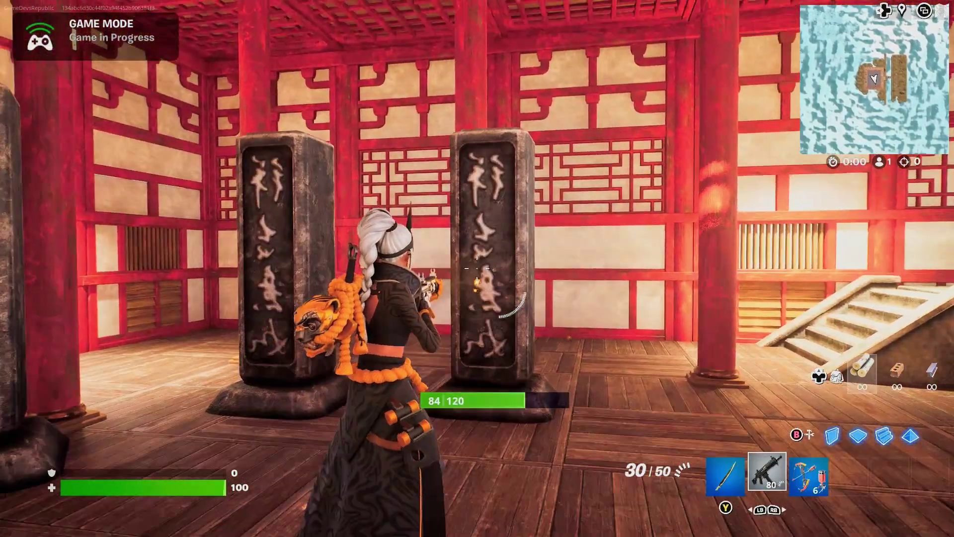
{"action": "left_click", "coordinate": [476, 268]}
{"action": "left_click", "coordinate": [477, 268]}
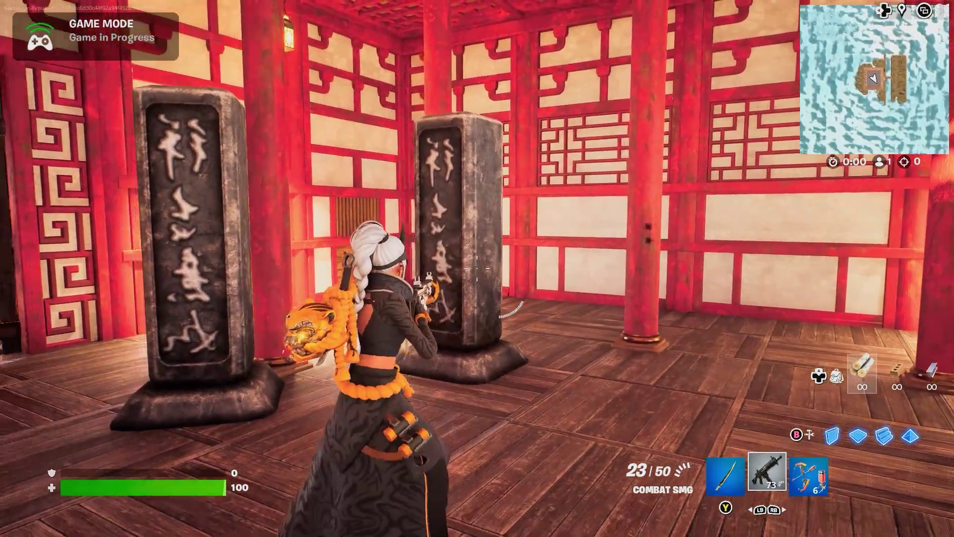
{"action": "left_click", "coordinate": [476, 268]}
{"action": "left_click", "coordinate": [477, 268]}
{"action": "left_click", "coordinate": [477, 268]}
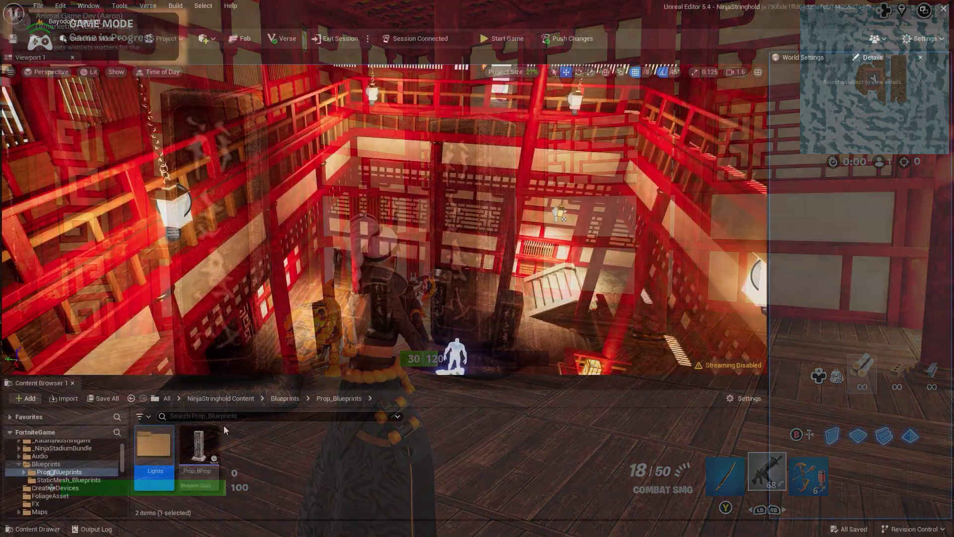
- Reopen the _Prop_BProp blueprint and filter its class defaults by "attr"
{"action": "double_click", "coordinate": [214, 435]}
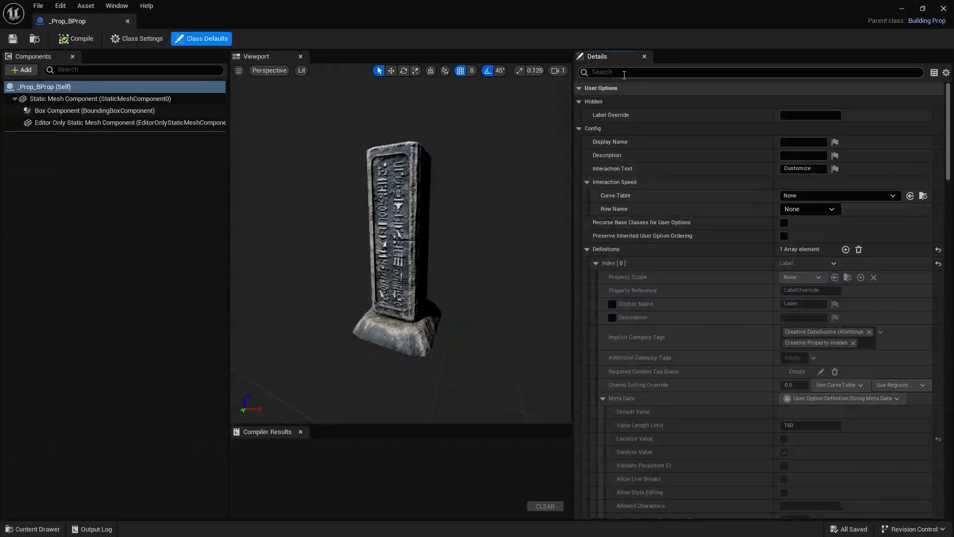
{"action": "left_click", "coordinate": [620, 74]}
{"action": "type", "text": "attr"}
- Set the initialization subcategory of both attribute init keys to Size9
{"action": "left_click", "coordinate": [831, 142]}
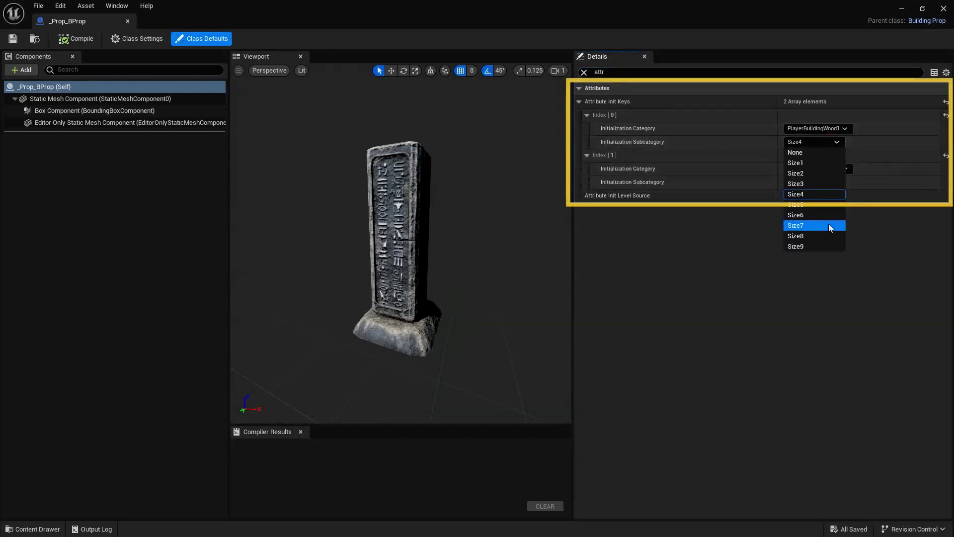
{"action": "left_click", "coordinate": [823, 246]}
{"action": "left_click", "coordinate": [815, 196]}
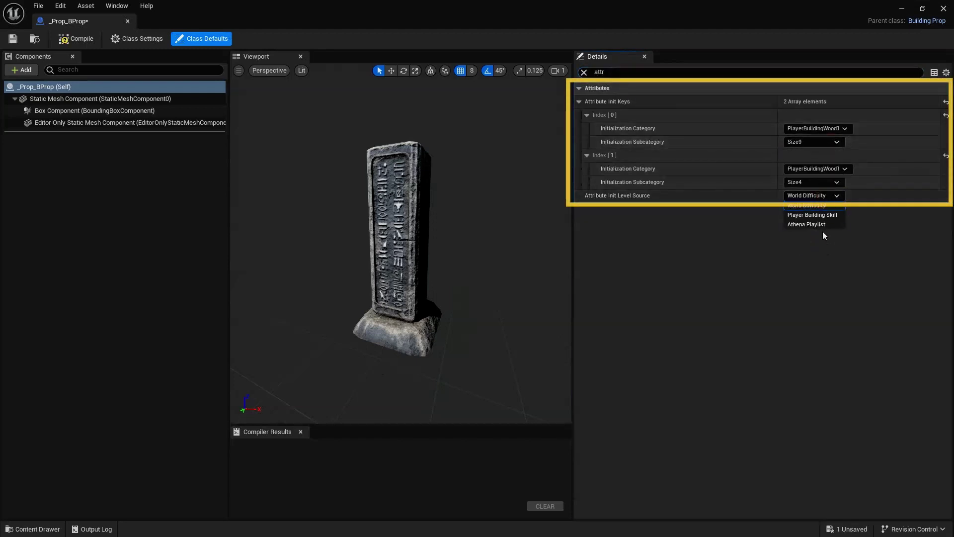
{"action": "left_click", "coordinate": [741, 223]}
{"action": "left_click", "coordinate": [811, 182]}
{"action": "left_click", "coordinate": [804, 283]}
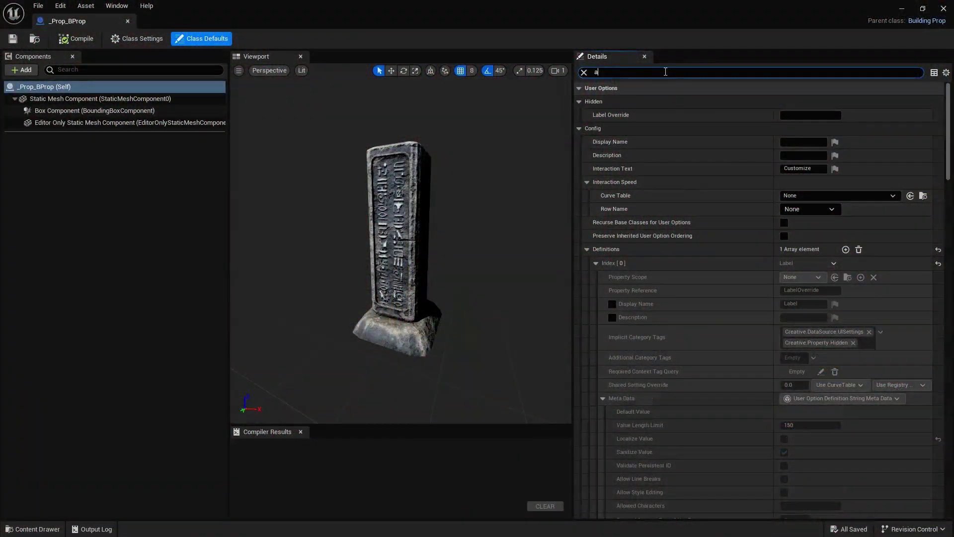
- Filter the class defaults by "attr", and set the Index [0] init key to category PropStone and subcategory 2
{"action": "type", "text": "ttr"}
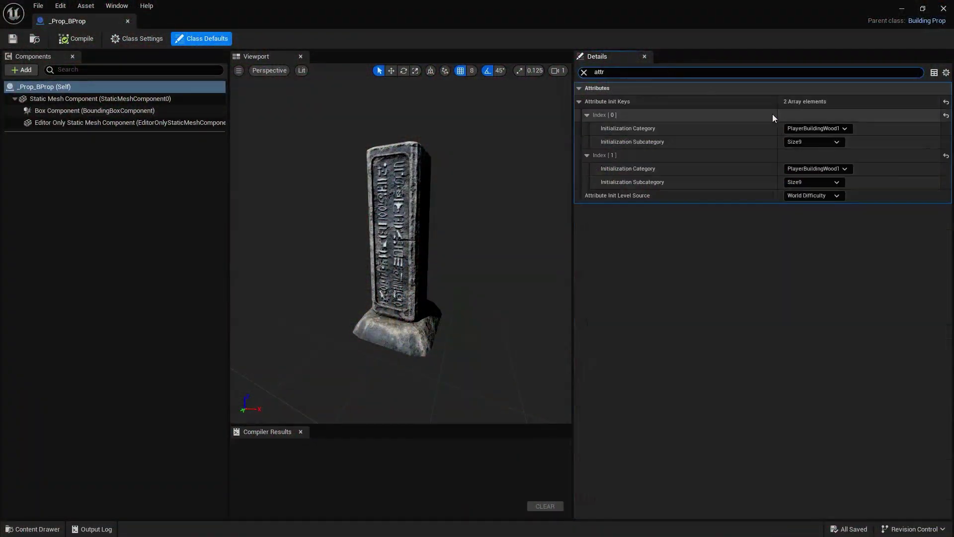
{"action": "left_click", "coordinate": [817, 129]}
{"action": "scroll", "coordinate": [835, 298], "scroll_direction": "down", "scroll_amount": 1}
{"action": "left_click", "coordinate": [829, 335]}
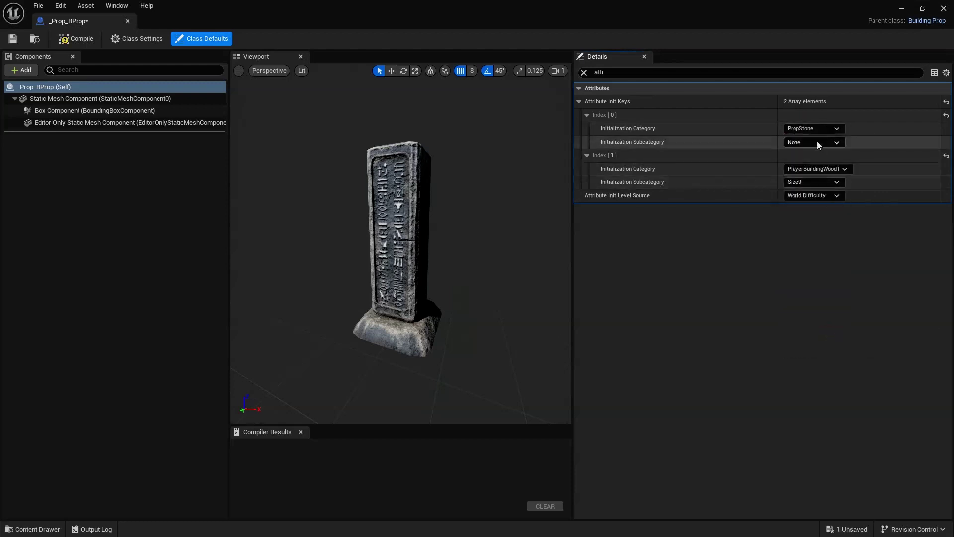
- Copy the Index [0] attribute init key and paste its values onto the Index [1] key
{"action": "right_click", "coordinate": [709, 115]}
{"action": "left_click", "coordinate": [721, 164]}
{"action": "right_click", "coordinate": [721, 155]}
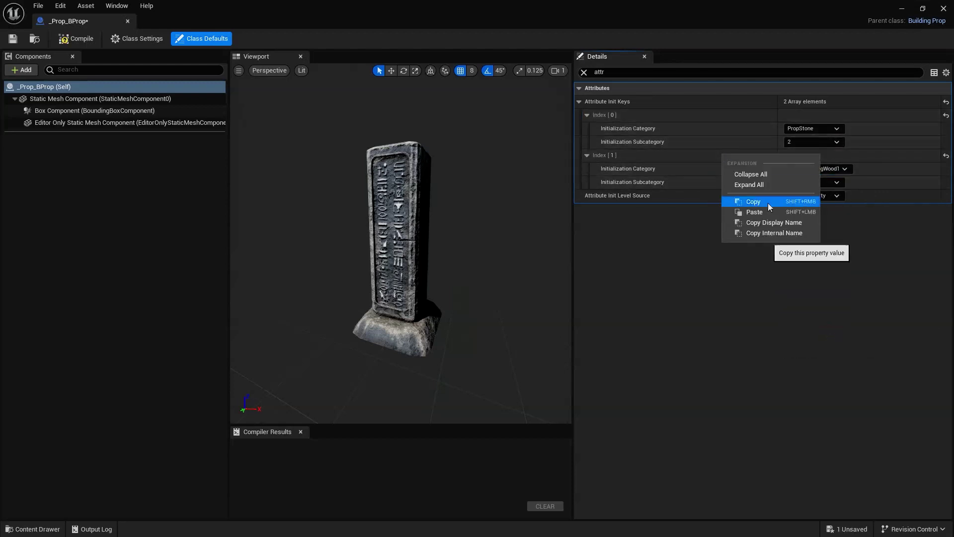
{"action": "left_click", "coordinate": [768, 213]}
- Set the initialization subcategory to 4 for the Index [0] key and to 3 for the Index [1] key
{"action": "left_click", "coordinate": [826, 143]}
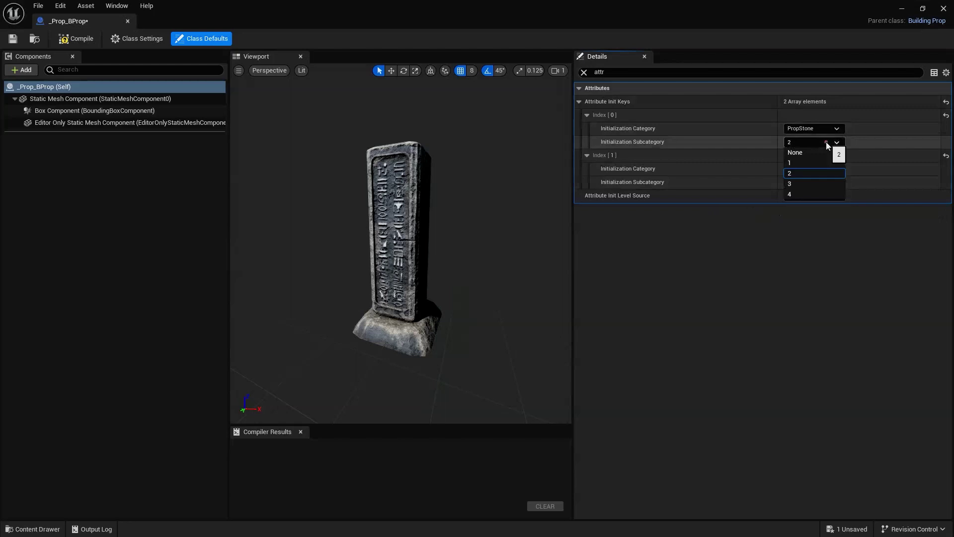
{"action": "left_click", "coordinate": [826, 183]}
{"action": "left_click", "coordinate": [827, 181]}
{"action": "left_click", "coordinate": [823, 224]}
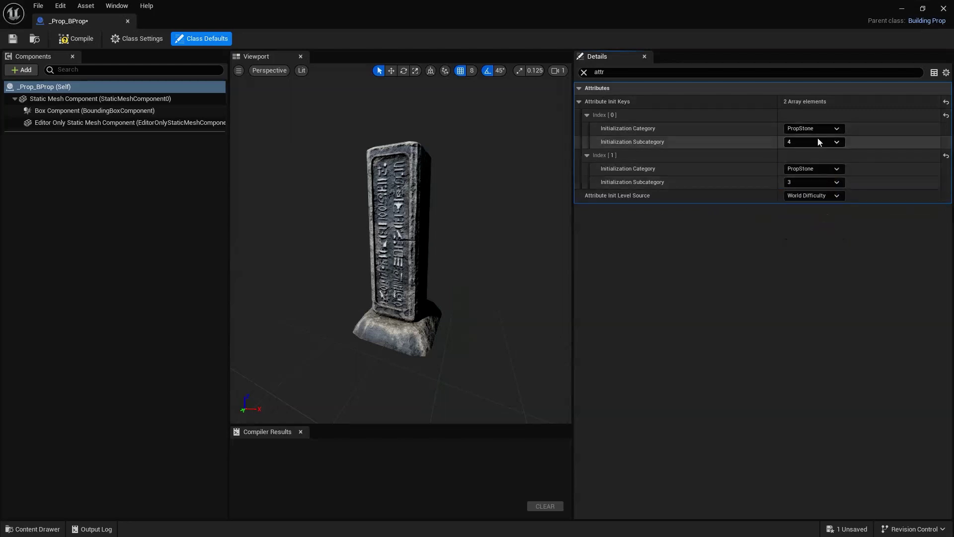
- Filter the class defaults by "res", save the blueprint, and set its Resource Type to Stone
{"action": "left_click", "coordinate": [585, 72]}
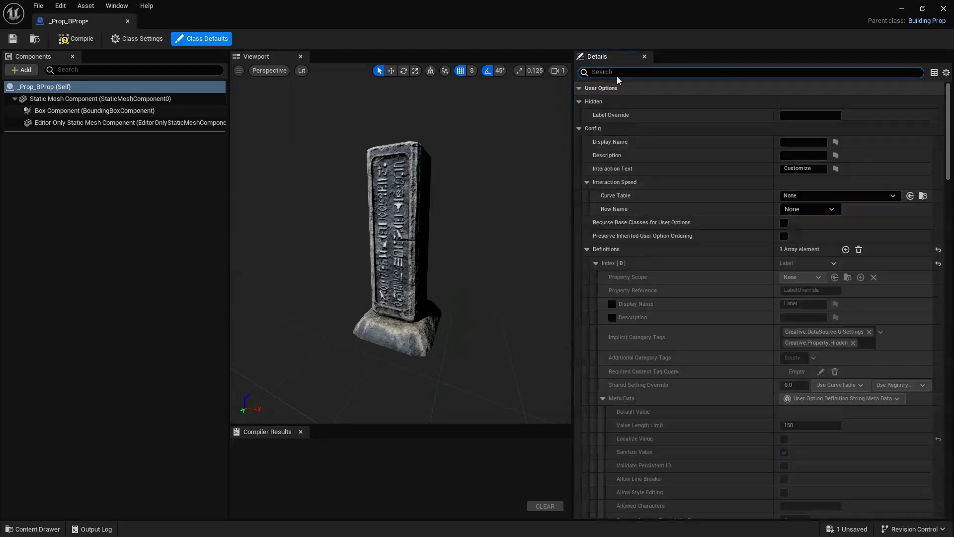
{"action": "type", "text": "res"}
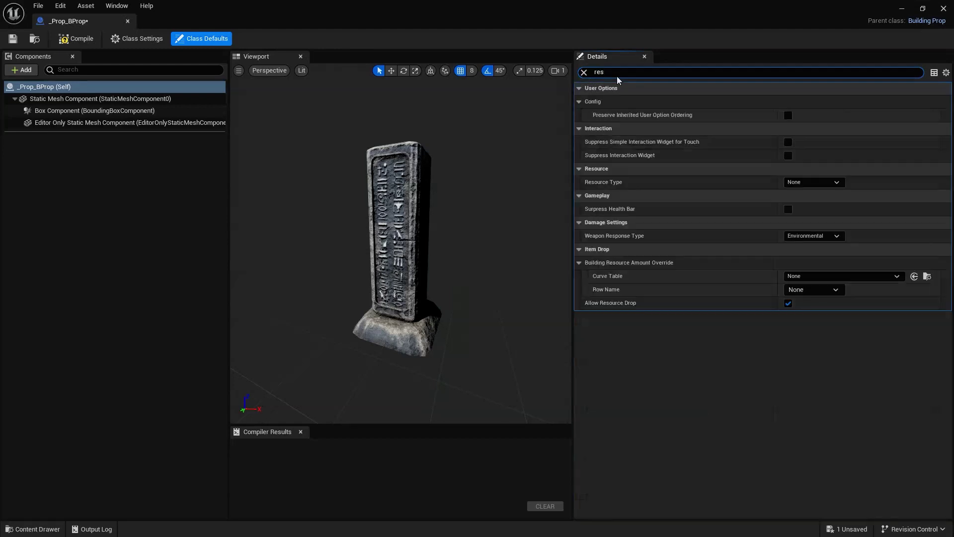
{"action": "key", "text": "ctrl+s"}
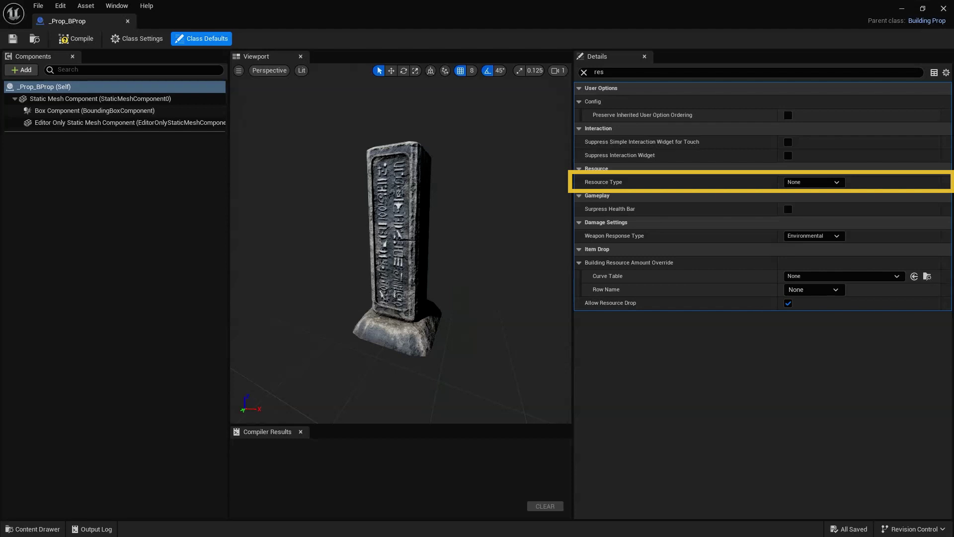
{"action": "left_click", "coordinate": [815, 182]}
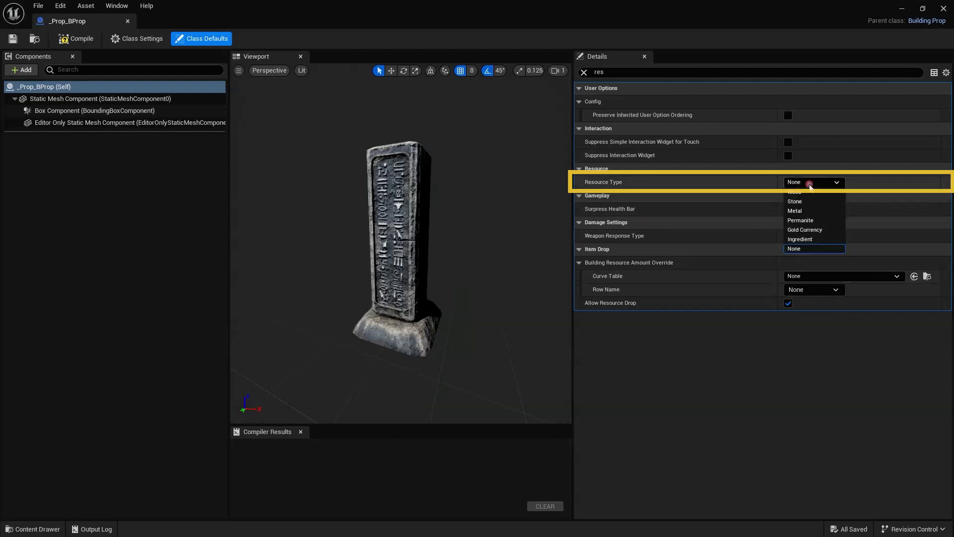
{"action": "left_click", "coordinate": [819, 203]}
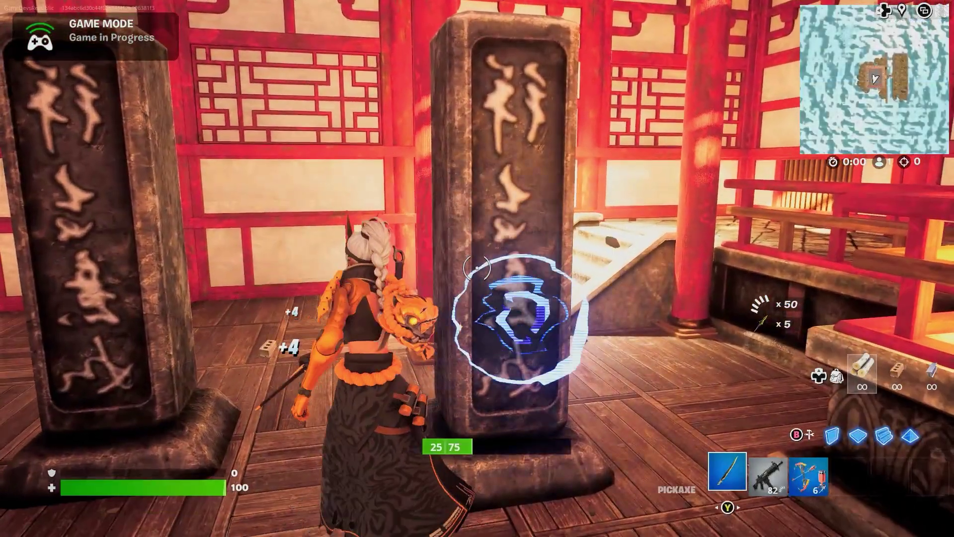
- Strike the gravestones with the pickaxe in game mode to test that they give stone resources
{"action": "left_click", "coordinate": [477, 268]}
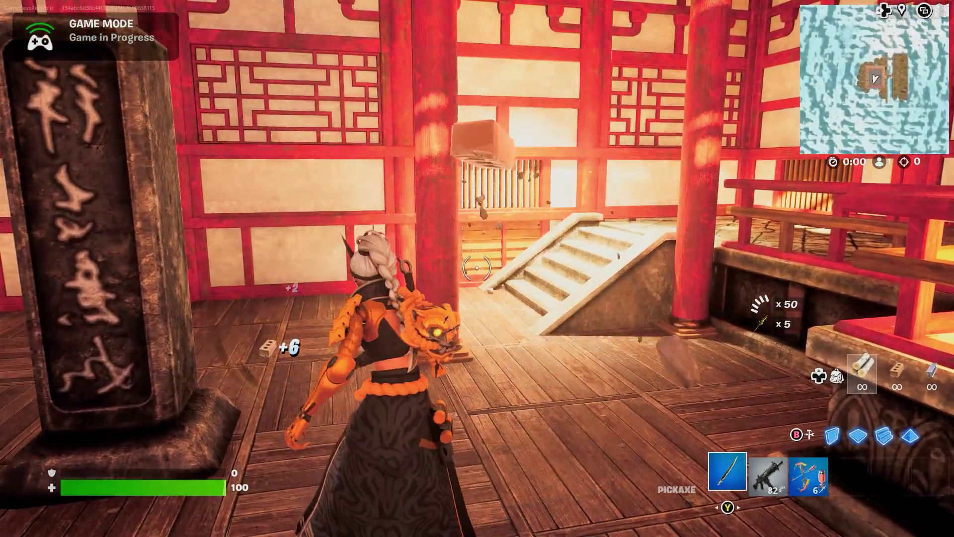
{"action": "key", "text": "w"}
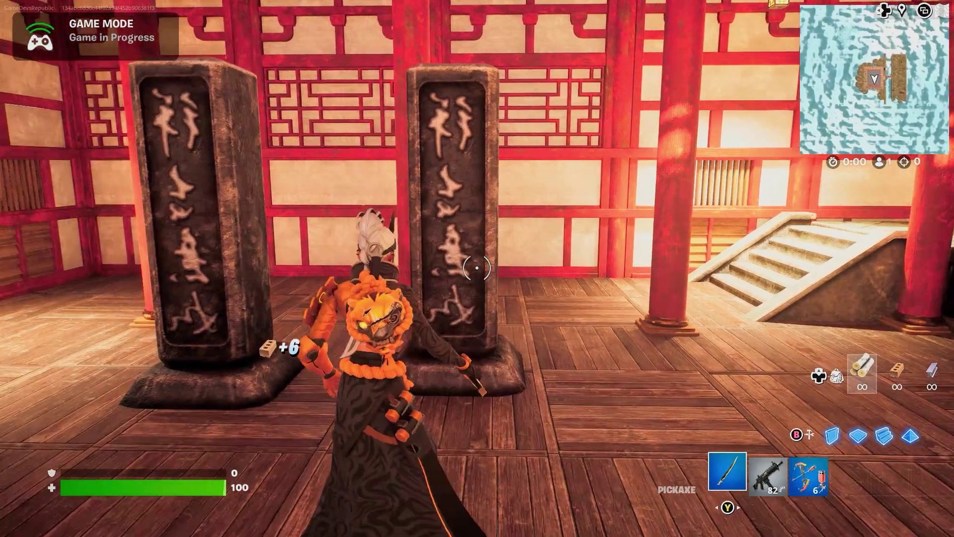
{"action": "left_click", "coordinate": [477, 268]}
{"action": "left_click", "coordinate": [477, 269]}
{"action": "left_click", "coordinate": [477, 269]}
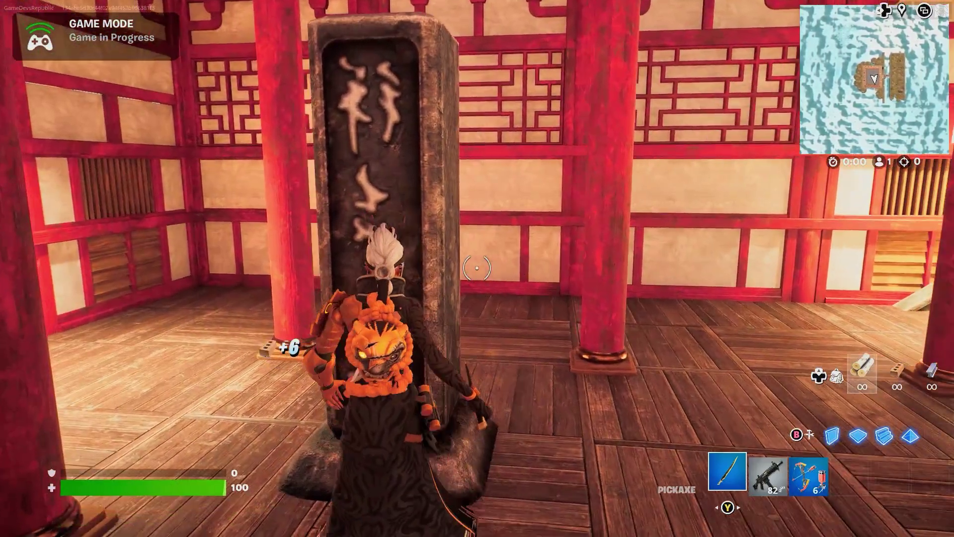
{"action": "left_click", "coordinate": [477, 268]}
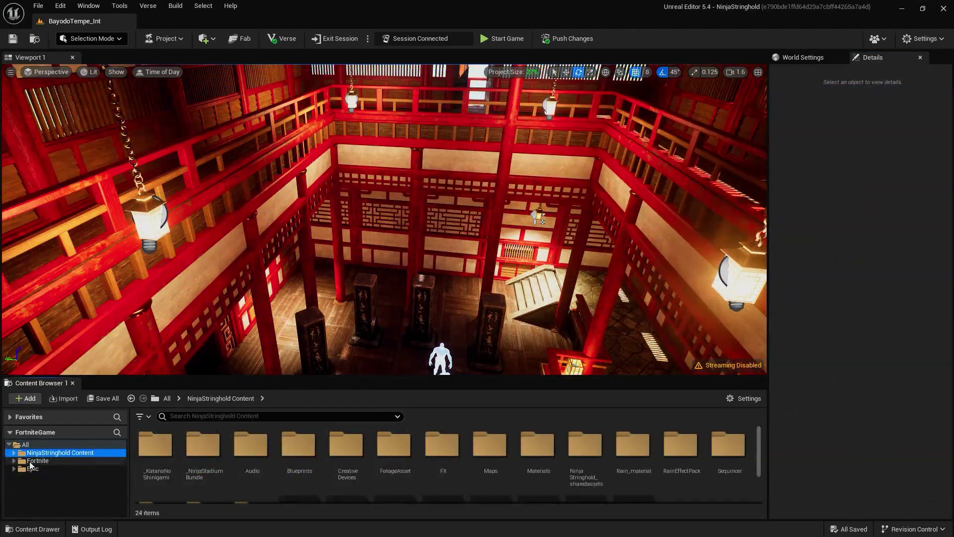
- Find the Prop Manipulator by searching the Fortnite Devices folder for "prop"
{"action": "left_click", "coordinate": [31, 463]}
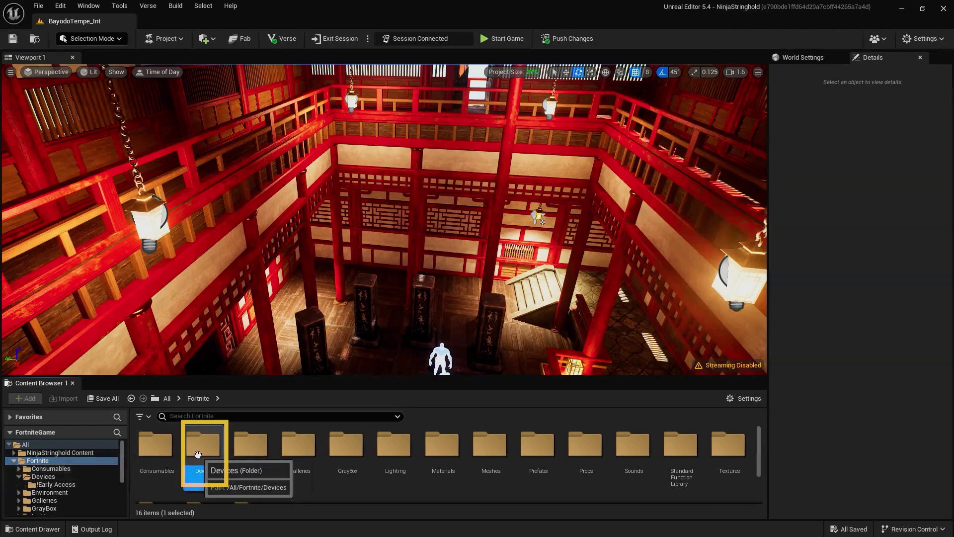
{"action": "double_click", "coordinate": [197, 470]}
{"action": "type", "text": "prop"}
{"action": "left_click", "coordinate": [292, 458]}
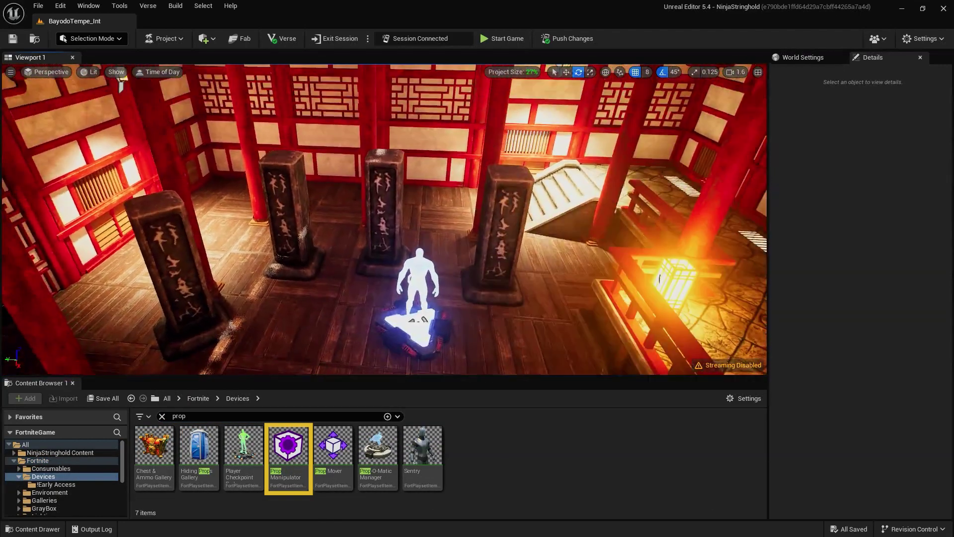
- Place one Prop Manipulator on each of the two gravestones nearest the stairs and a third between the other two gravestones
{"action": "left_click_drag", "start_coordinate": [289, 450], "coordinate": [500, 240]}
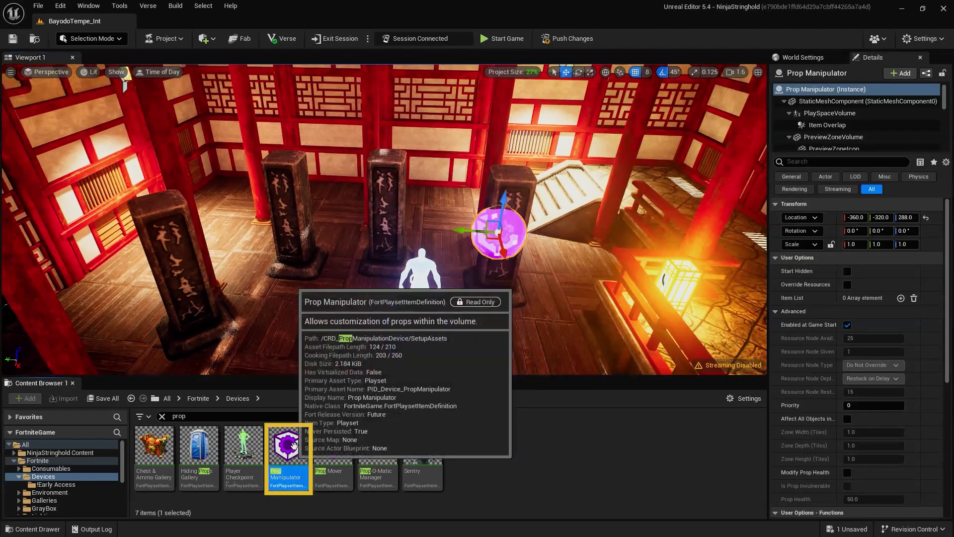
{"action": "left_click_drag", "start_coordinate": [289, 452], "coordinate": [390, 199]}
{"action": "left_click_drag", "start_coordinate": [332, 200], "coordinate": [187, 215]}
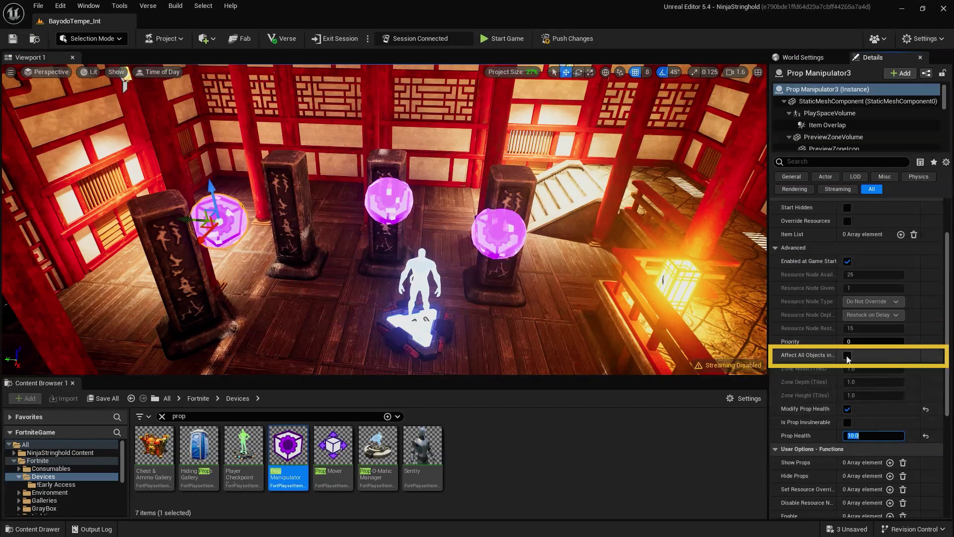
- Make the third Prop Manipulator affect all objects in its zone, shift it toward the farthest gravestone, and set zone width and depth to 0.8 tiles
{"action": "left_click", "coordinate": [848, 355]}
{"action": "left_click_drag", "start_coordinate": [188, 222], "coordinate": [162, 218]}
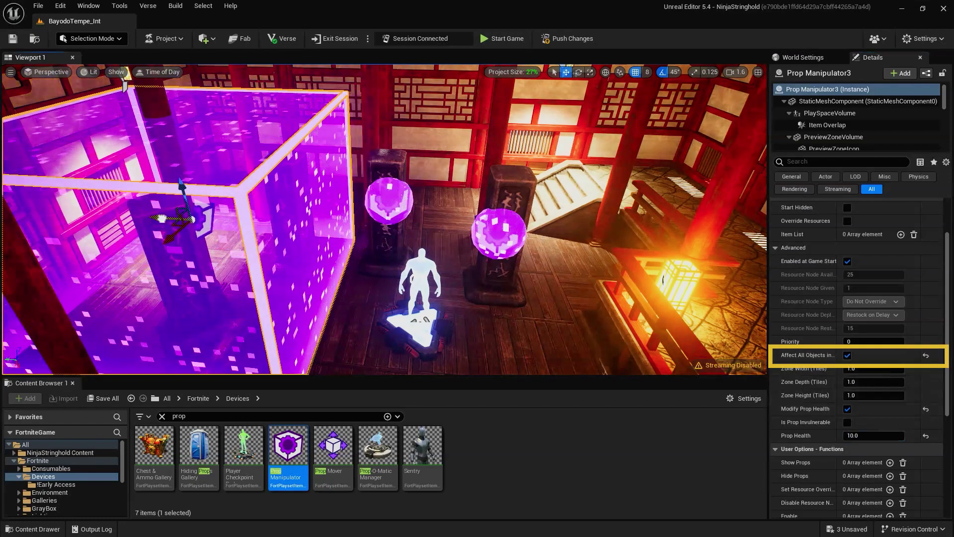
{"action": "mouse_move", "coordinate": [854, 369]}
{"action": "left_mouse_down"}
{"action": "mouse_move", "coordinate": [876, 368]}
{"action": "mouse_move", "coordinate": [854, 369]}
{"action": "left_mouse_up"}
{"action": "left_click", "coordinate": [854, 369]}
{"action": "type", "text": "0.8"}
{"action": "key", "text": "Return"}
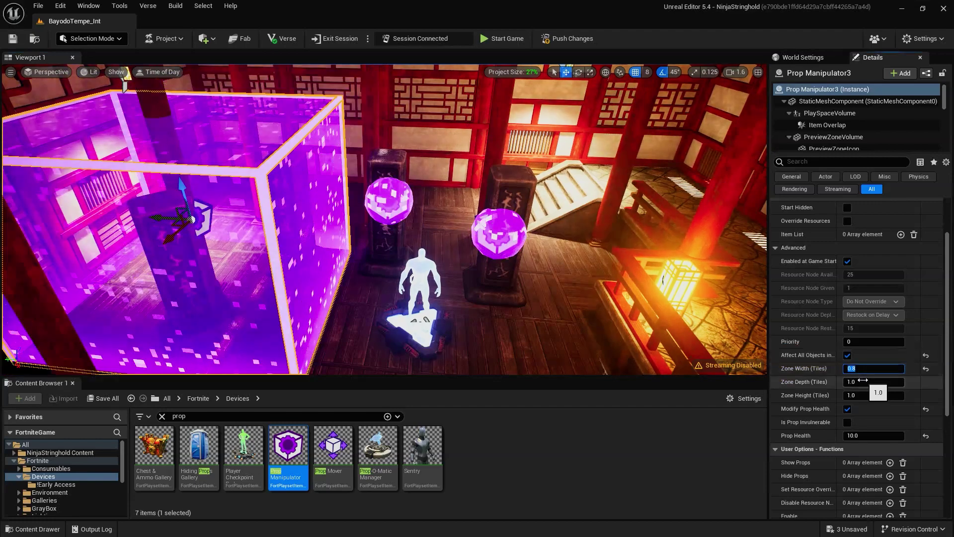
{"action": "left_click", "coordinate": [862, 382]}
{"action": "type", "text": "0.8"}
{"action": "key", "text": "Return"}
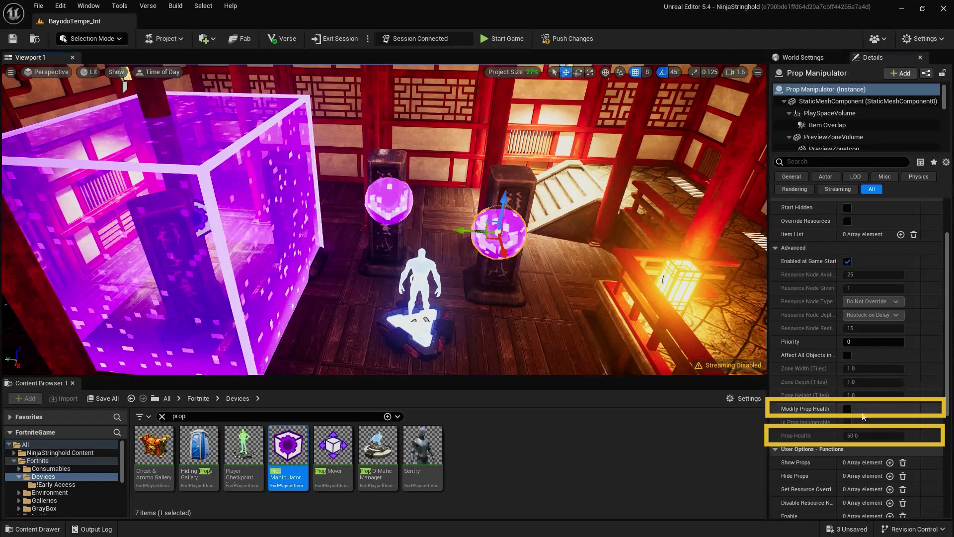
- Switch Modify Prop Health on and back off for the Prop Manipulator on the gravestone nearest the stairs
{"action": "left_click", "coordinate": [847, 409]}
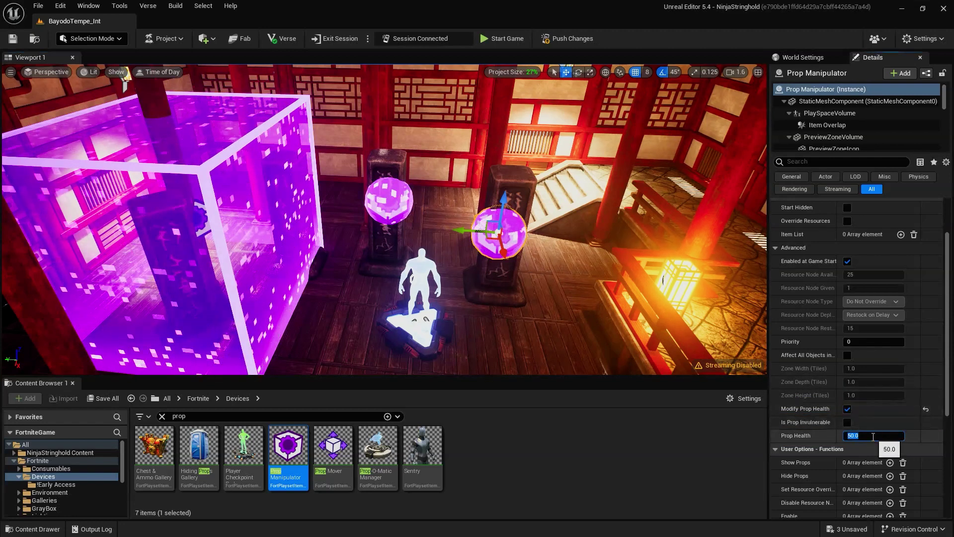
{"action": "left_click", "coordinate": [851, 409]}
- Enable Override Resources on the Prop Manipulator nearest the stairs, with Resource Node Given 60 and Resource Node Type Gold
{"action": "scroll", "coordinate": [940, 449], "scroll_direction": "up", "scroll_amount": 2}
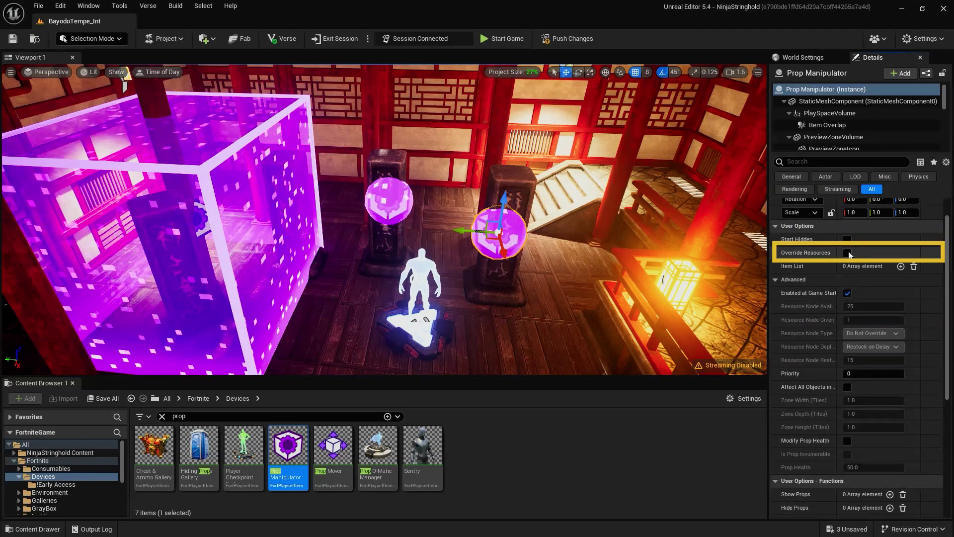
{"action": "left_click", "coordinate": [848, 253]}
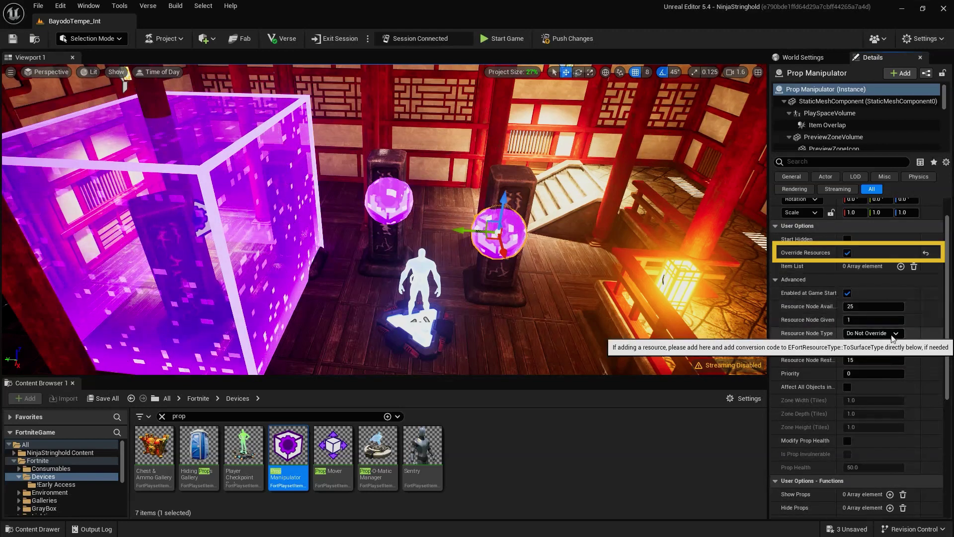
{"action": "left_click", "coordinate": [855, 319]}
{"action": "type", "text": "60"}
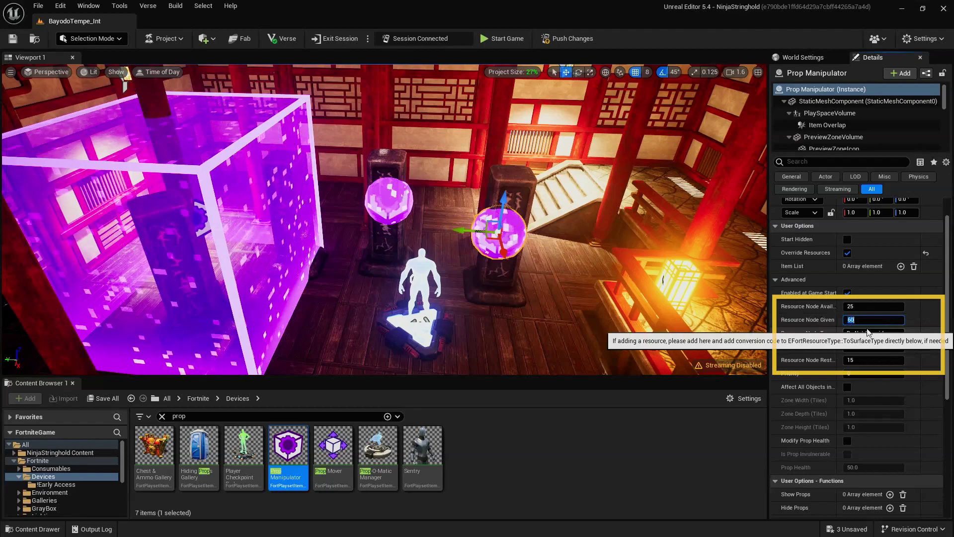
{"action": "key", "text": "Return"}
{"action": "left_click", "coordinate": [876, 335]}
{"action": "left_click", "coordinate": [878, 381]}
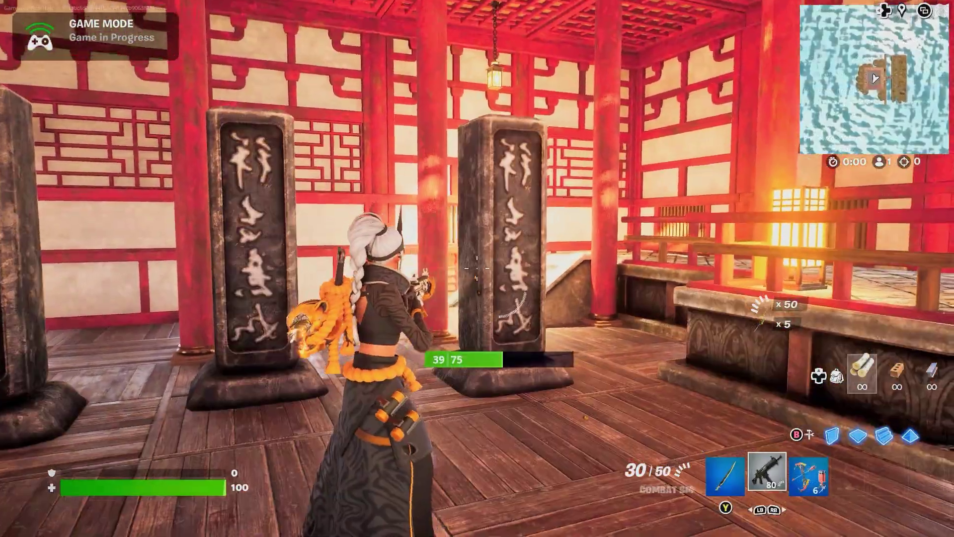
- Fire the Combat SMG at the gravestones in game mode to compare their health
{"action": "left_click", "coordinate": [477, 268]}
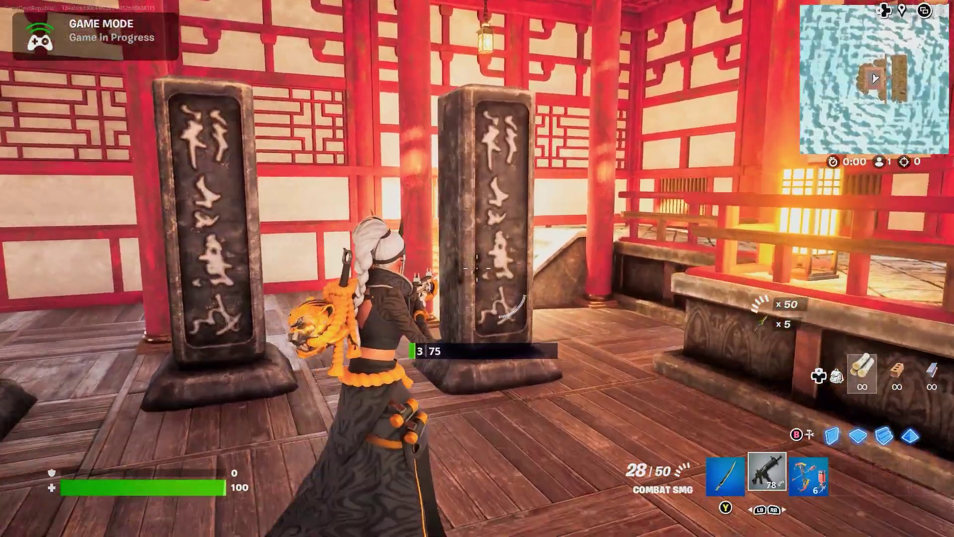
{"action": "left_click", "coordinate": [478, 269]}
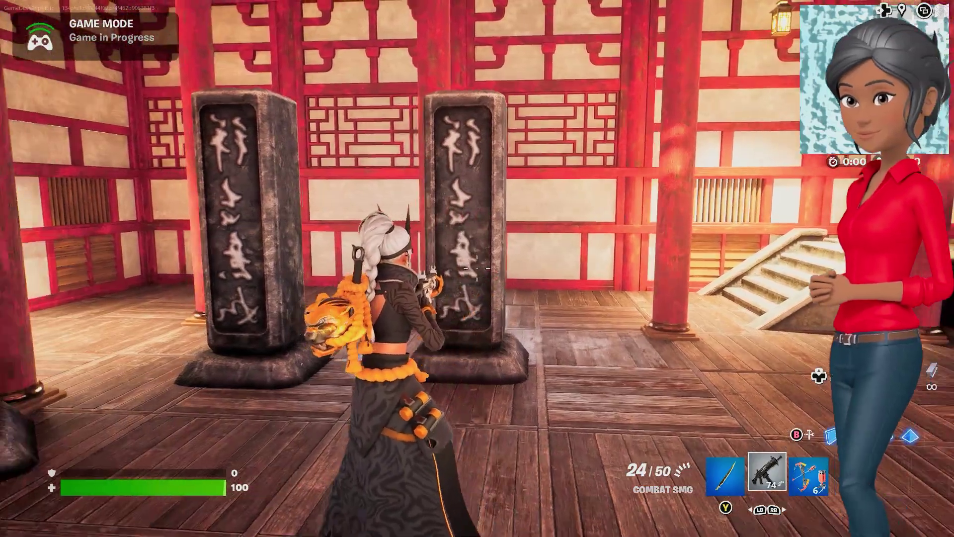
{"action": "left_click", "coordinate": [478, 268]}
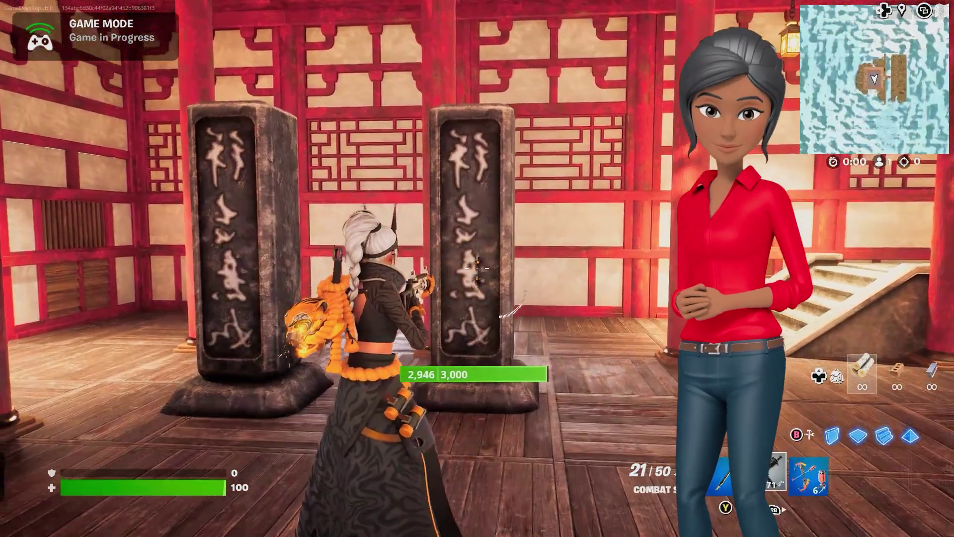
{"action": "left_click", "coordinate": [477, 268]}
{"action": "left_click", "coordinate": [478, 268]}
{"action": "left_click", "coordinate": [477, 268]}
- Switch to the pickaxe, walk up to the damaged gravestone, and strike it repeatedly to test its health and resource drops
{"action": "key", "text": "f"}
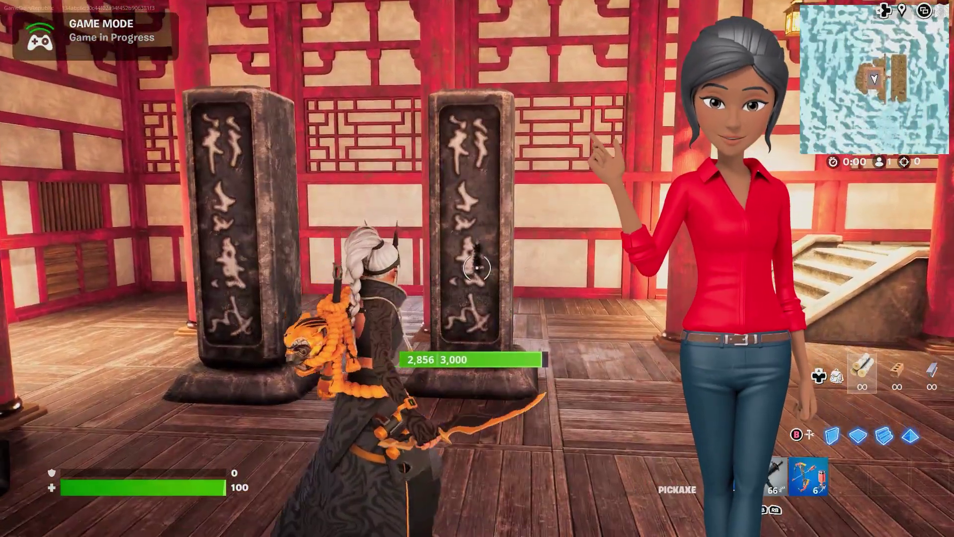
{"action": "key", "text": "w"}
{"action": "left_click", "coordinate": [477, 268]}
{"action": "left_click", "coordinate": [477, 268]}
{"action": "left_click", "coordinate": [477, 268]}
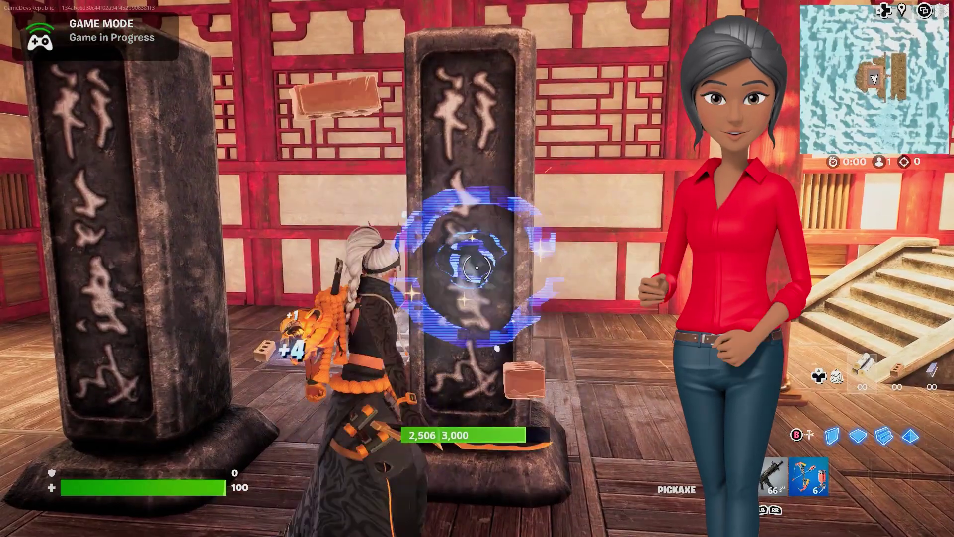
{"action": "left_click", "coordinate": [477, 269]}
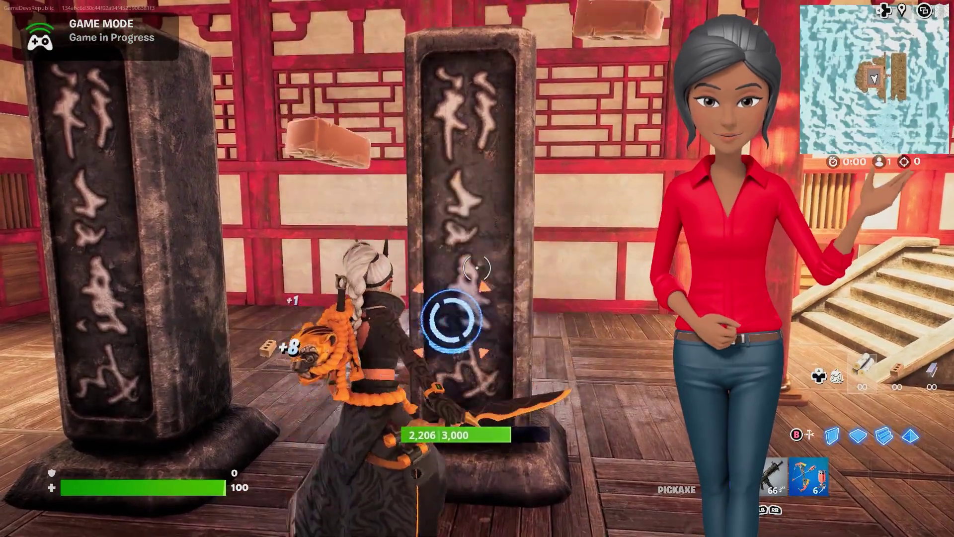
{"action": "left_click", "coordinate": [477, 269]}
{"action": "left_click", "coordinate": [477, 269]}
{"action": "left_click", "coordinate": [477, 268]}
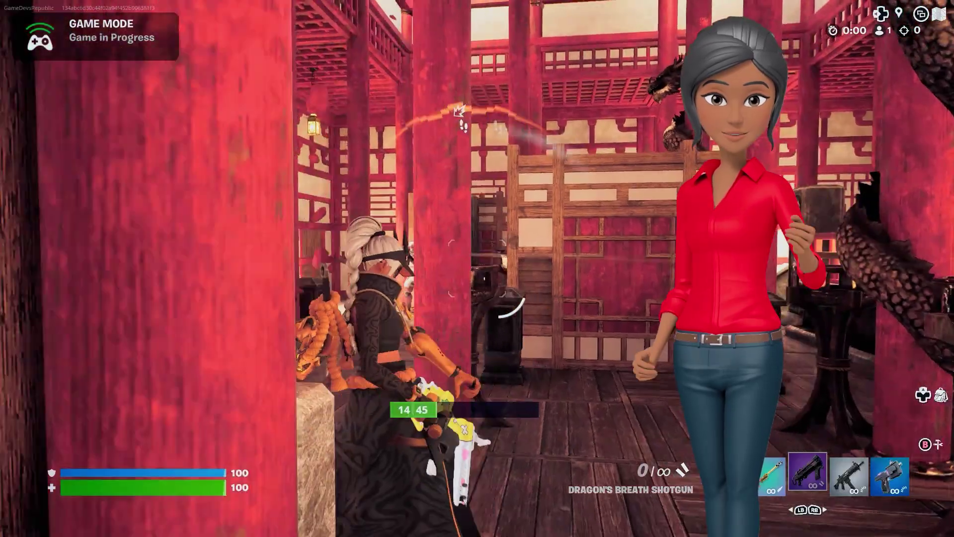
- Fight the enemies in the temple in game mode, firing the Dragon's Breath Shotgun
{"action": "left_click", "coordinate": [478, 268]}
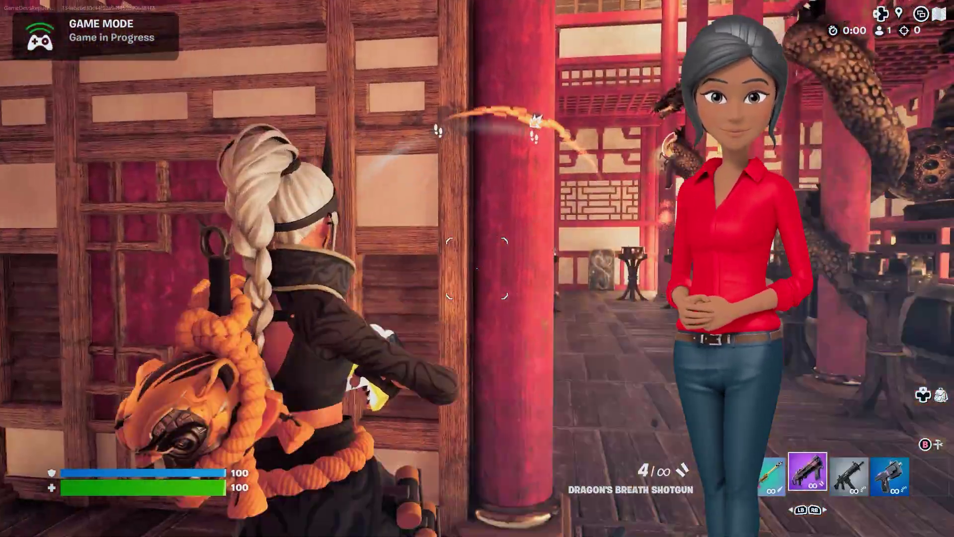
{"action": "left_click", "coordinate": [477, 268]}
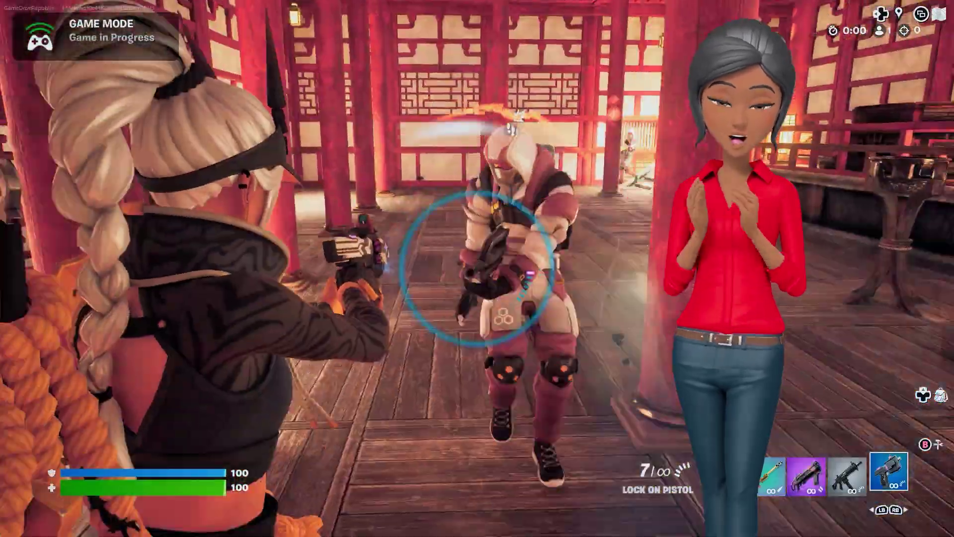
{"action": "left_click", "coordinate": [477, 268]}
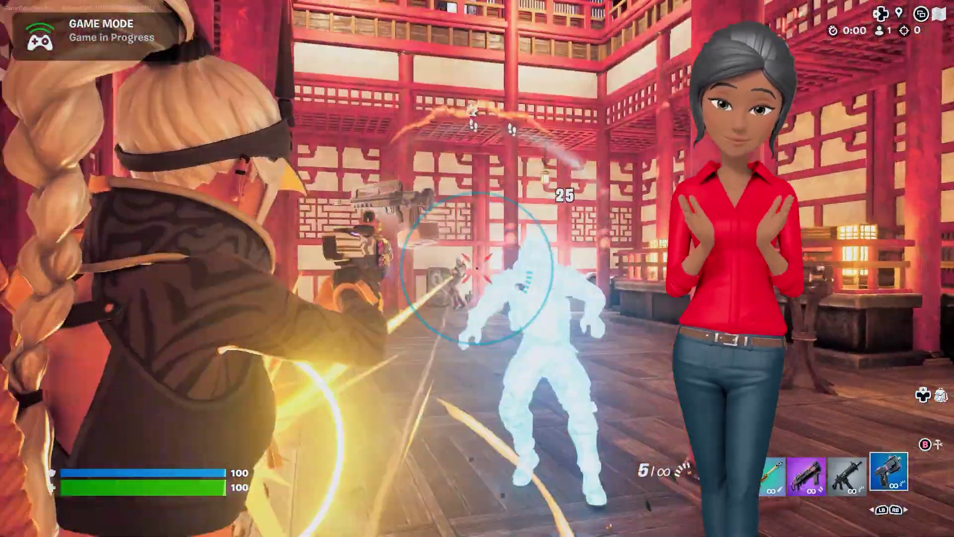